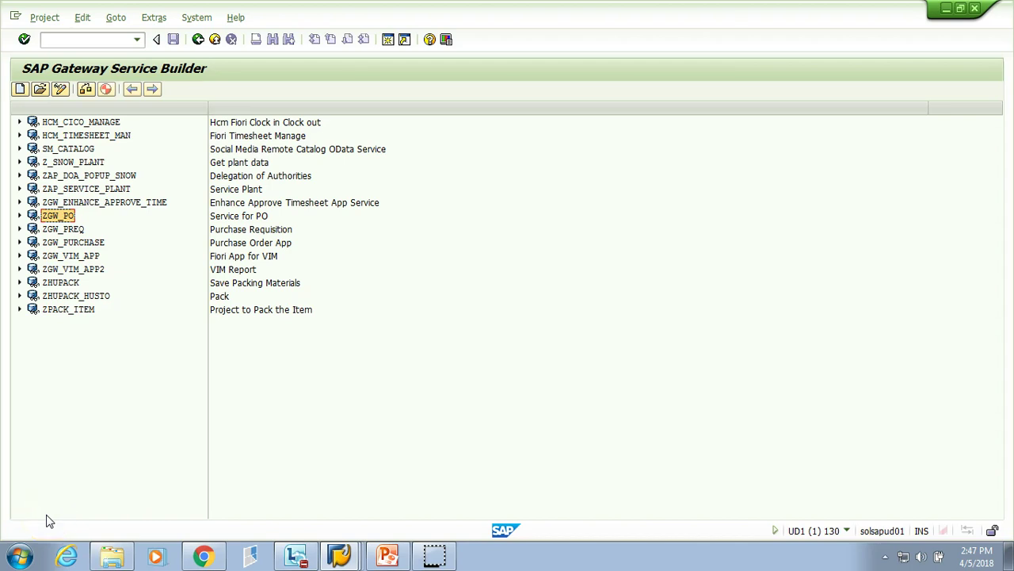
# Expand the ZGW_PO project's data model down to its entity types
pyautogui.click(96, 38)
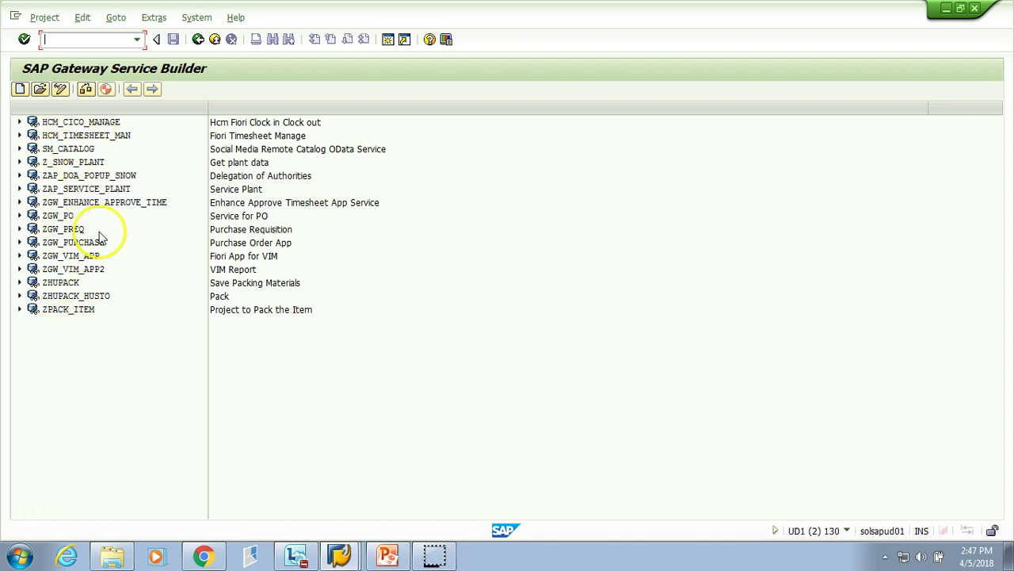
pyautogui.click(20, 216)
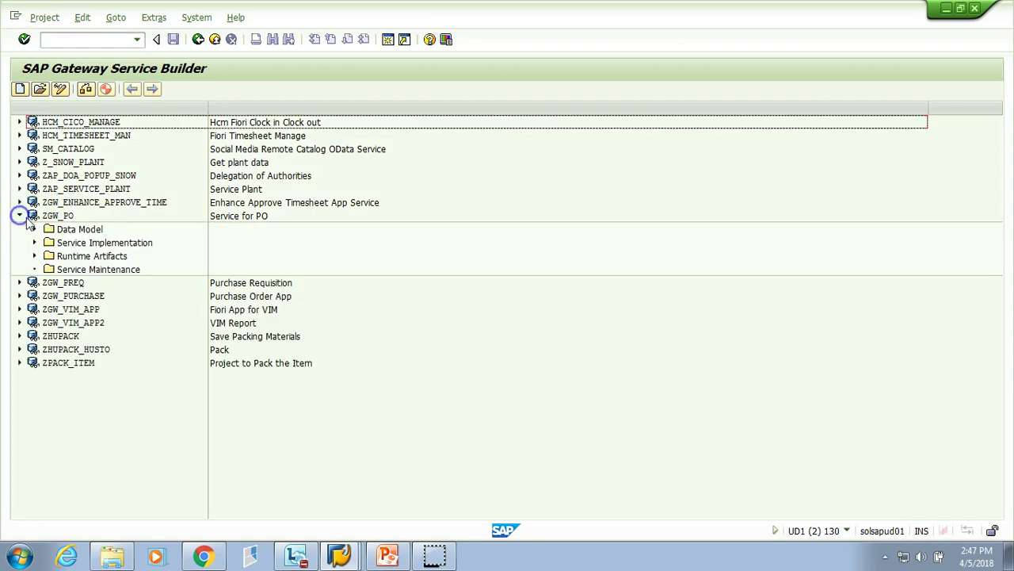
pyautogui.click(58, 217)
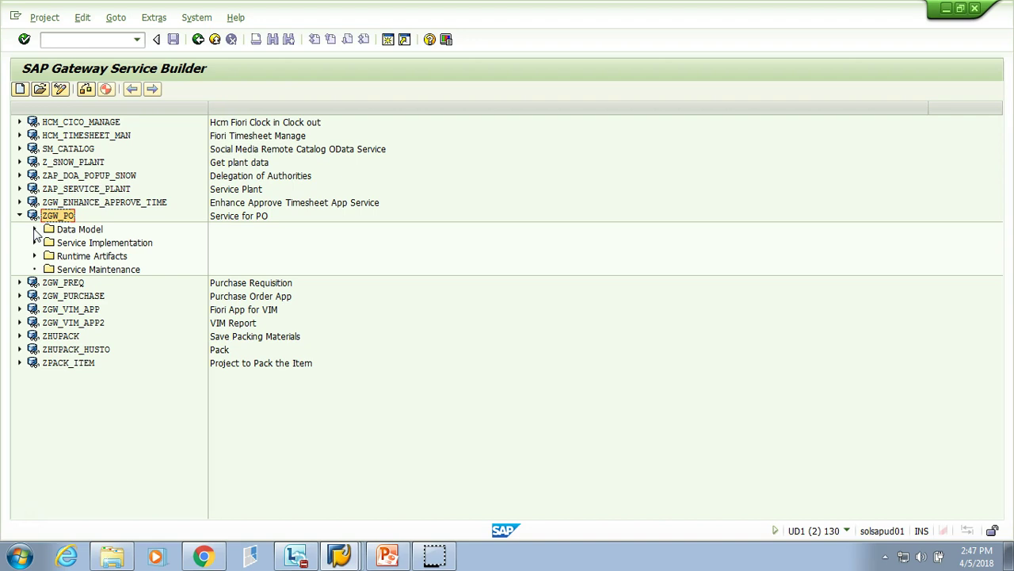
pyautogui.click(34, 229)
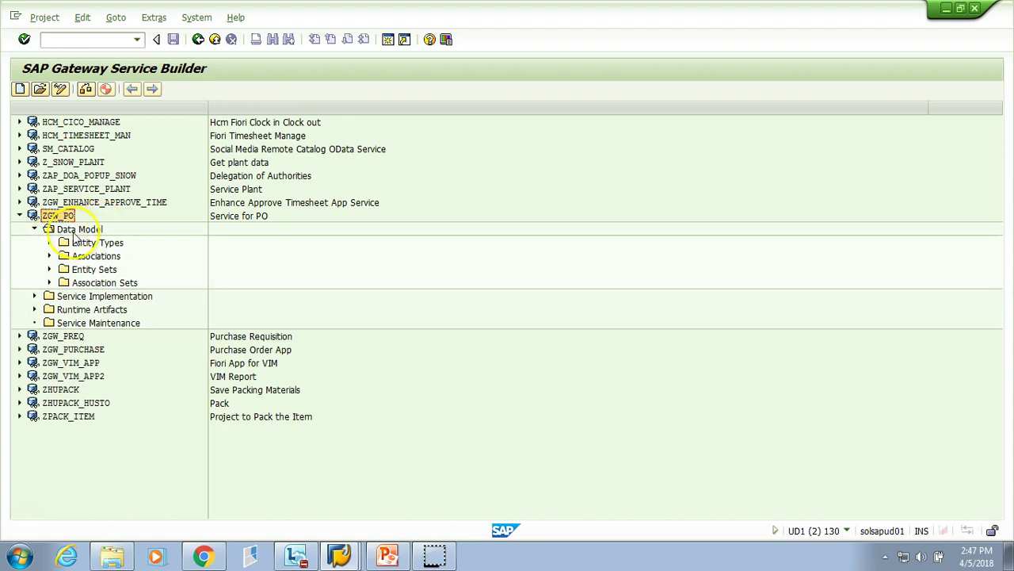
pyautogui.click(49, 242)
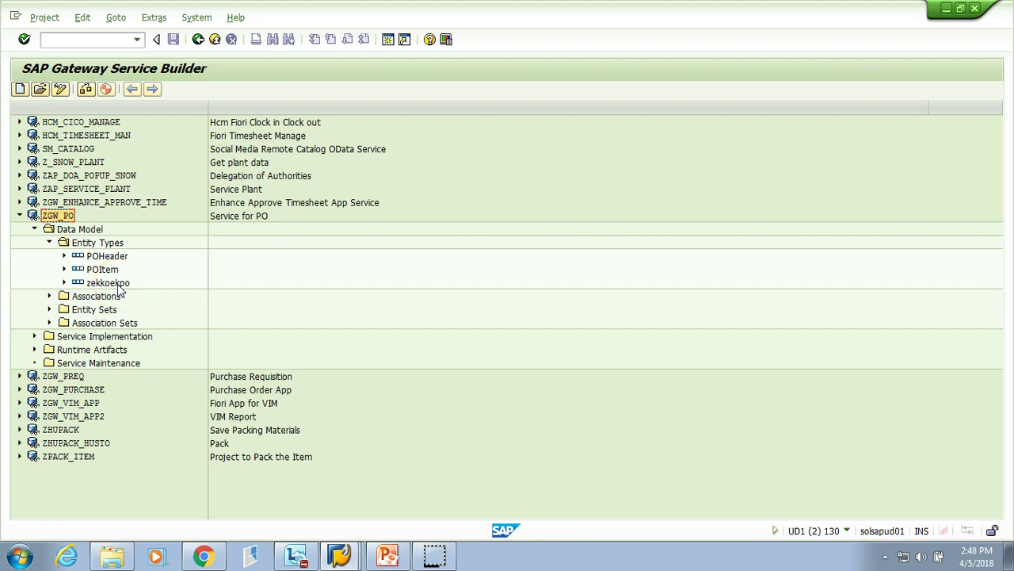
# Open the property list of the POHeader entity type and check the key setting of Ebeln
pyautogui.click(65, 257)
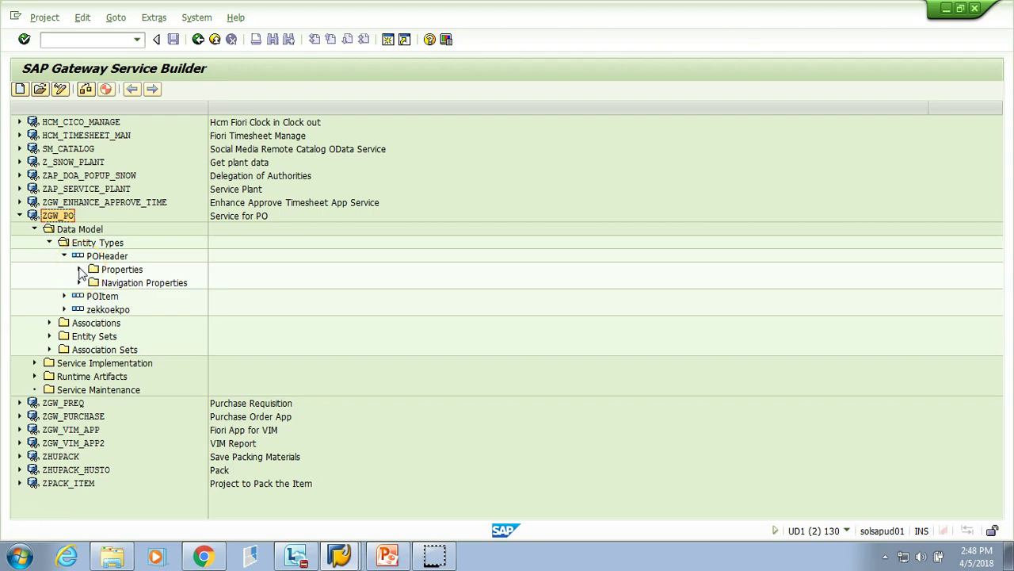
pyautogui.click(80, 270)
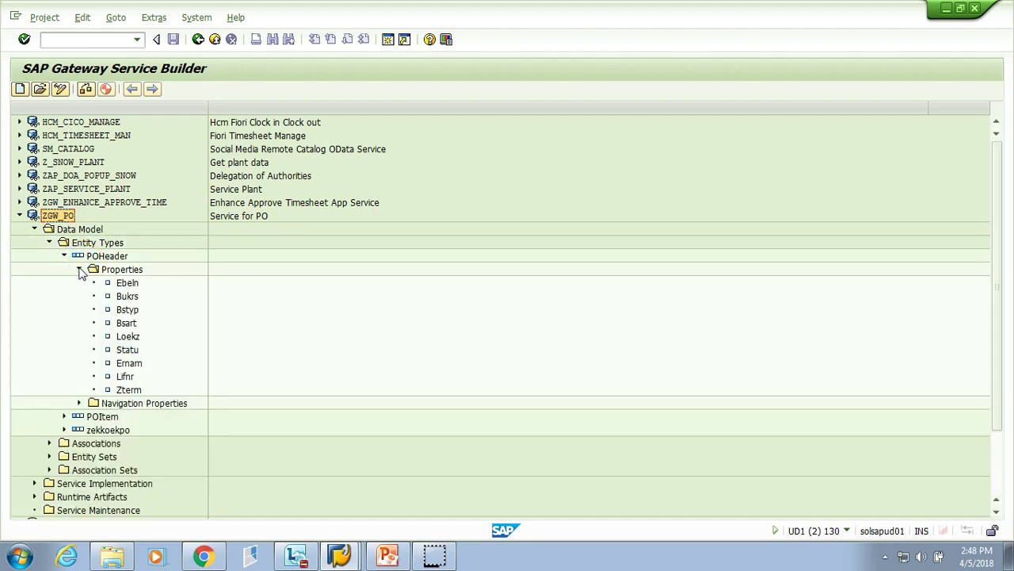
pyautogui.click(107, 255)
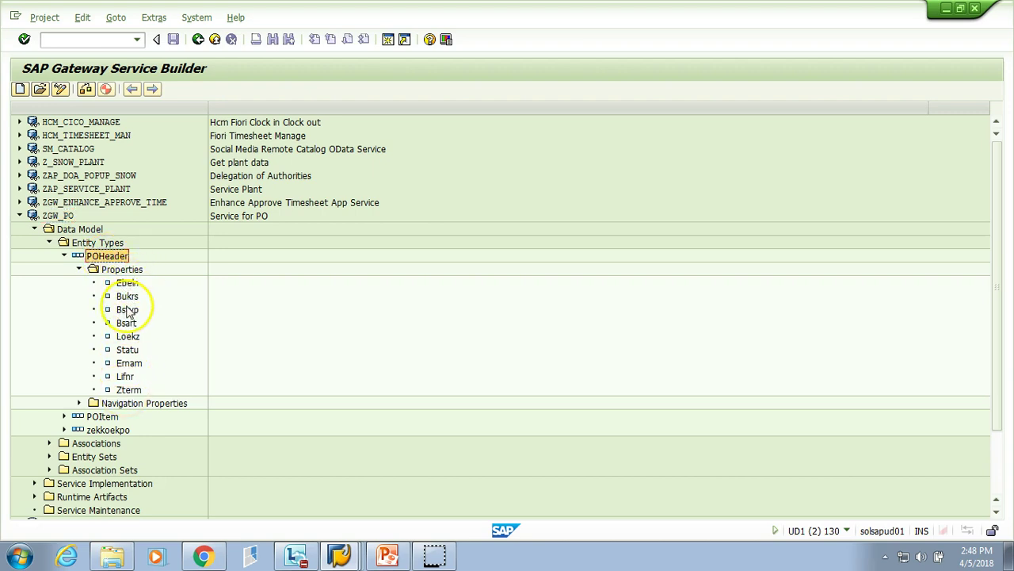
pyautogui.click(119, 270)
pyautogui.doubleClick(119, 270)
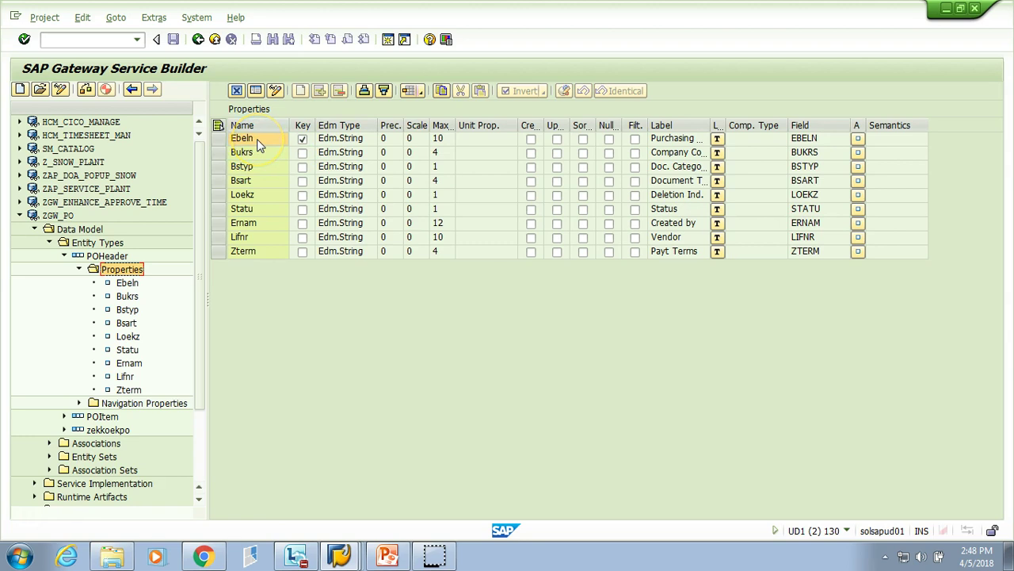
pyautogui.click(302, 139)
pyautogui.click(302, 138)
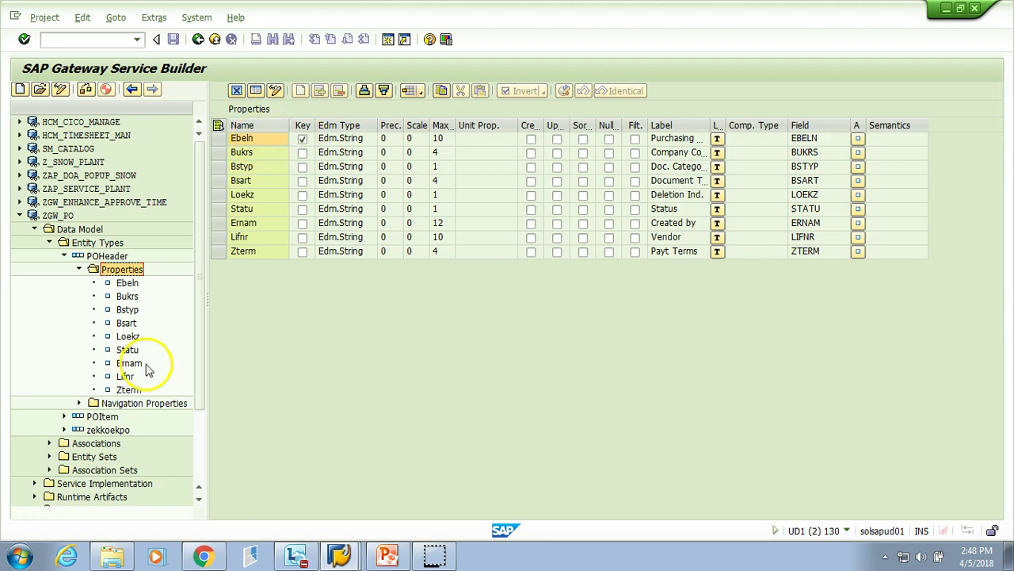
# Collapse POHeader and open the POItem entity type's property list to check its key fields
pyautogui.click(64, 256)
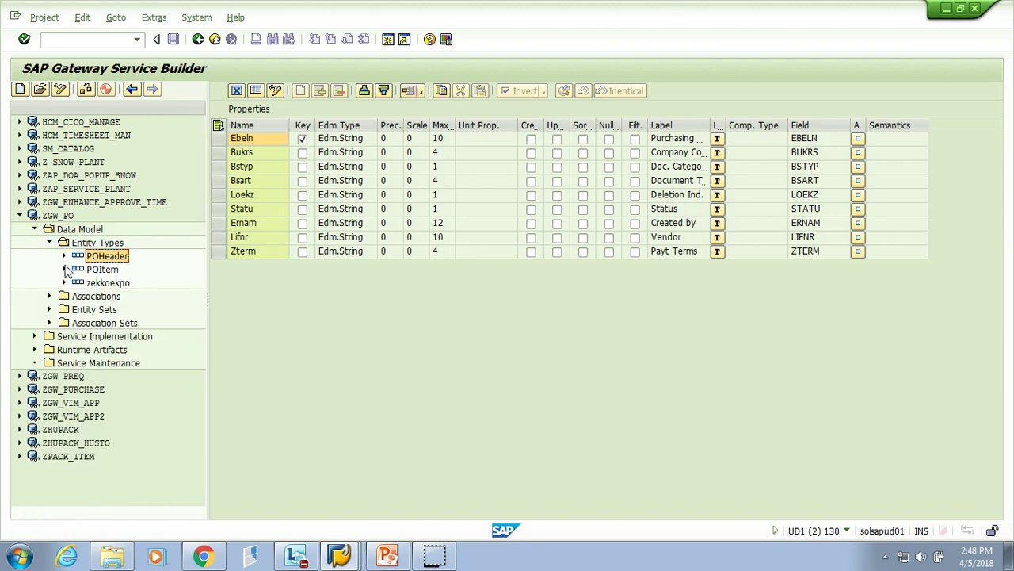
pyautogui.click(64, 270)
pyautogui.click(79, 282)
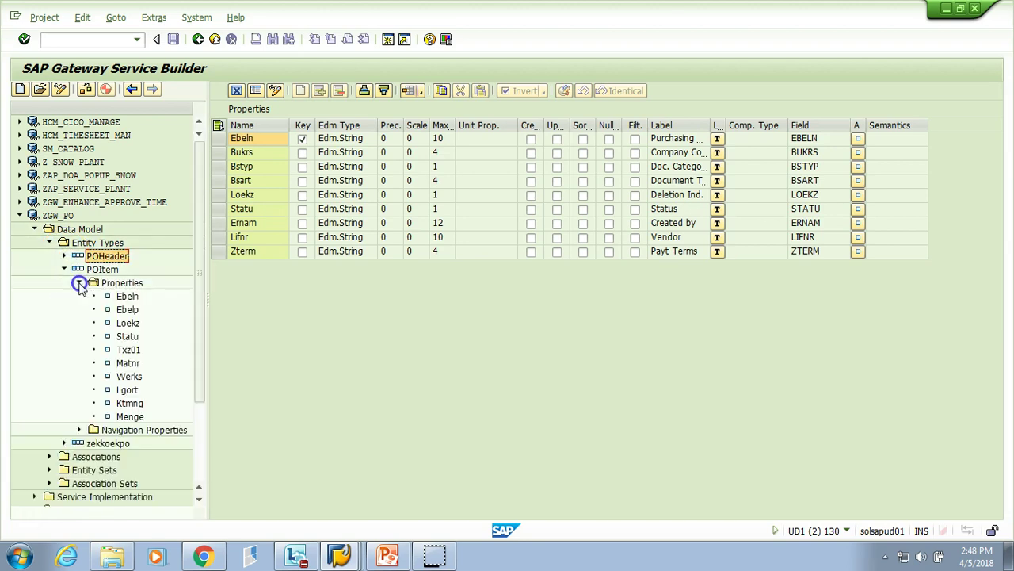
pyautogui.click(123, 285)
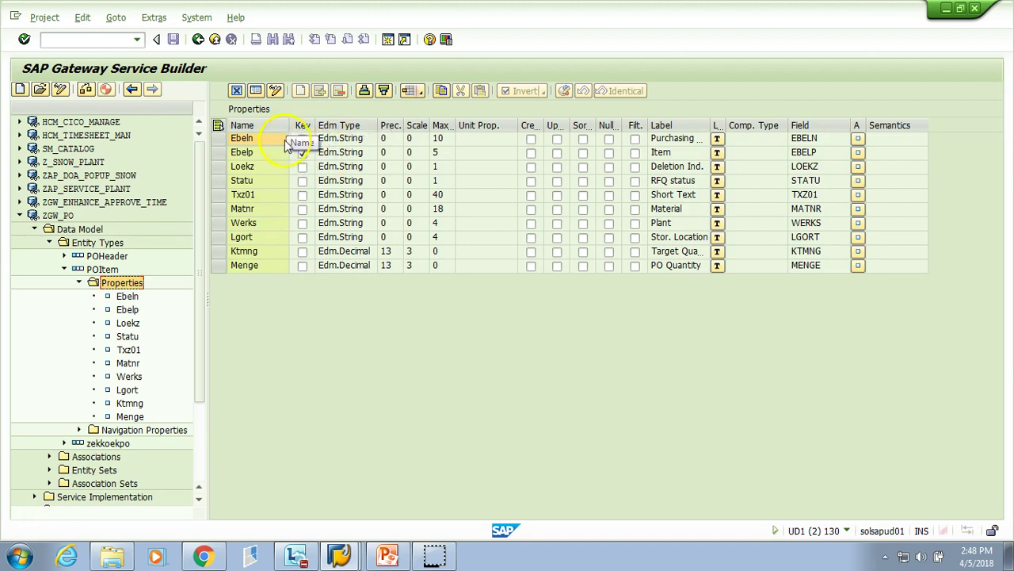
pyautogui.click(302, 138)
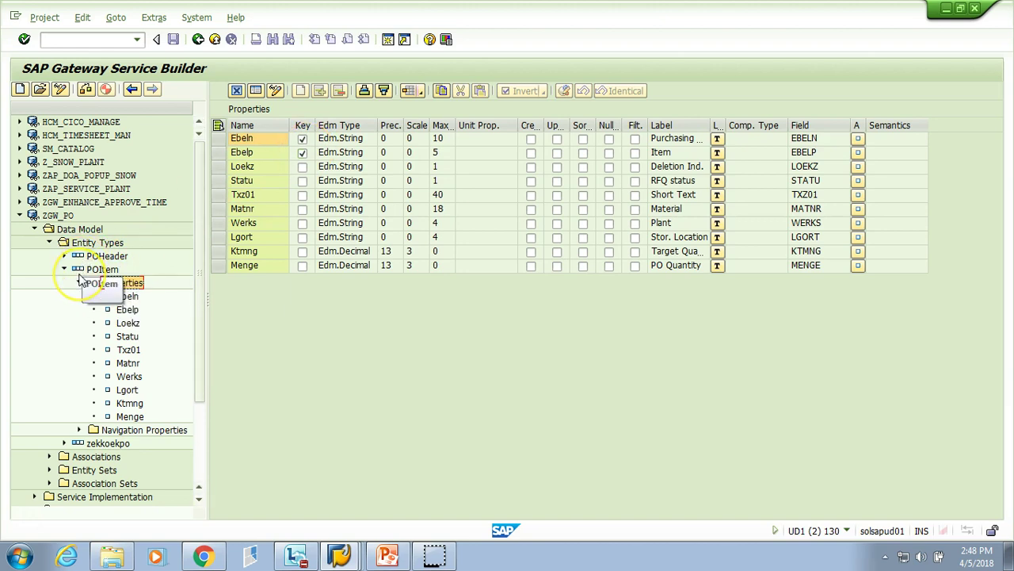
# Collapse the ZGW_PO data model and expand the service implementation to show the operations of POHeaderSet
pyautogui.click(61, 216)
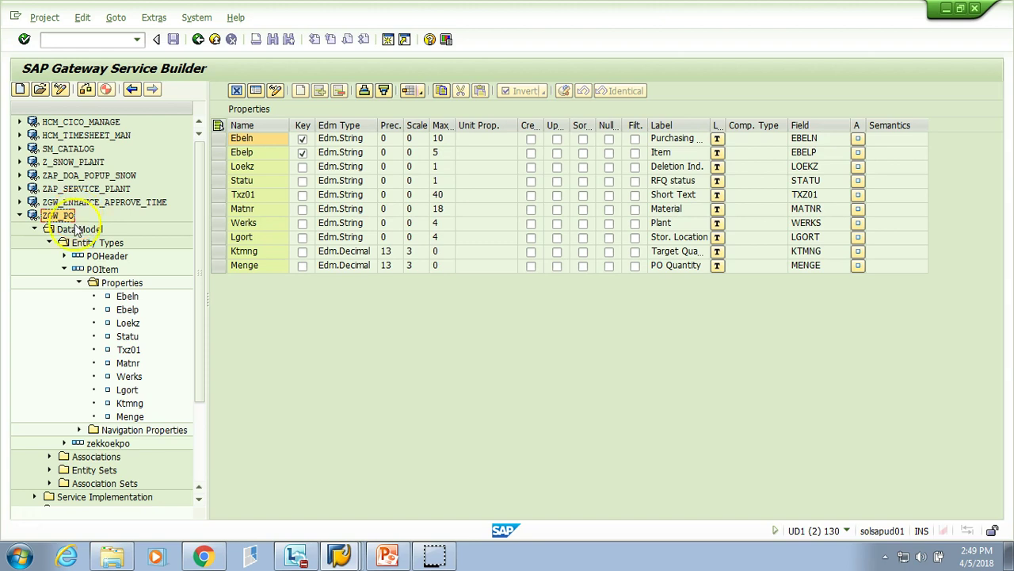
pyautogui.click(49, 243)
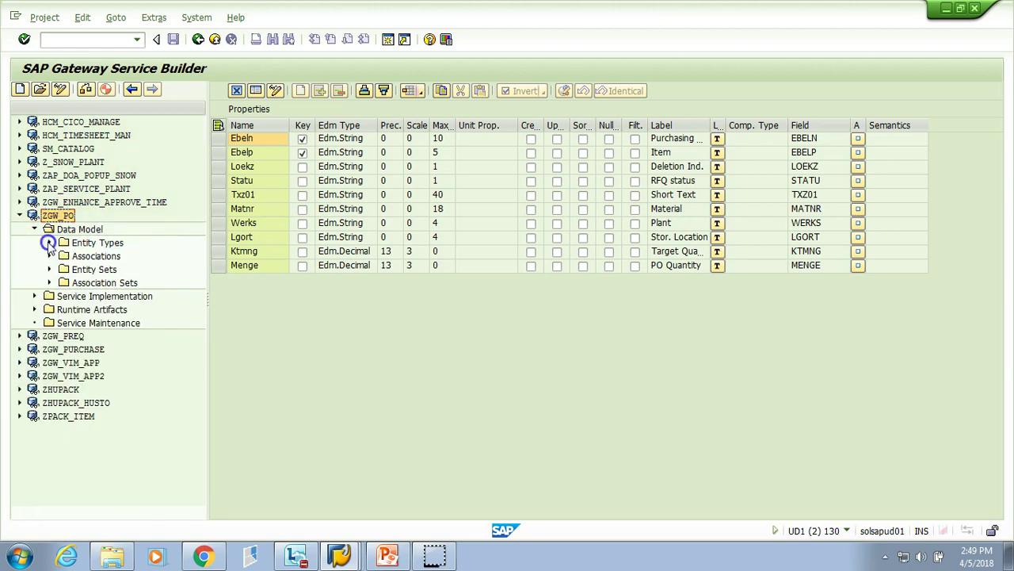
pyautogui.click(35, 229)
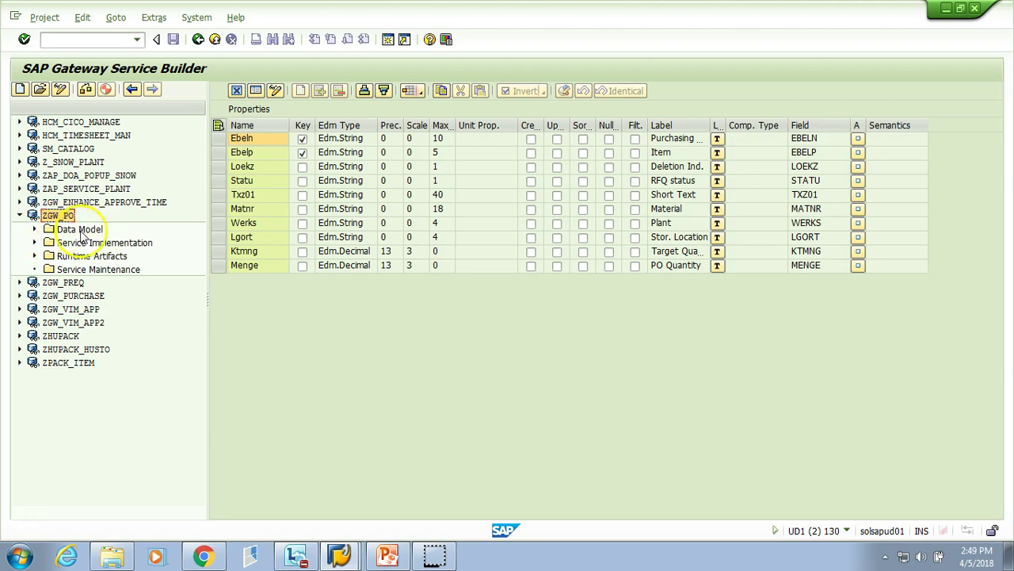
pyautogui.click(34, 242)
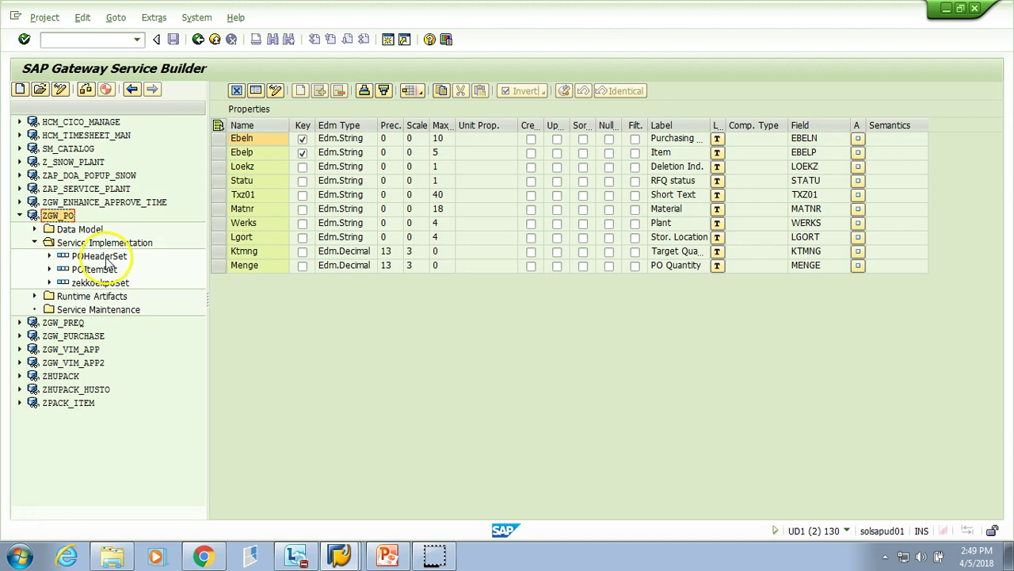
pyautogui.click(49, 256)
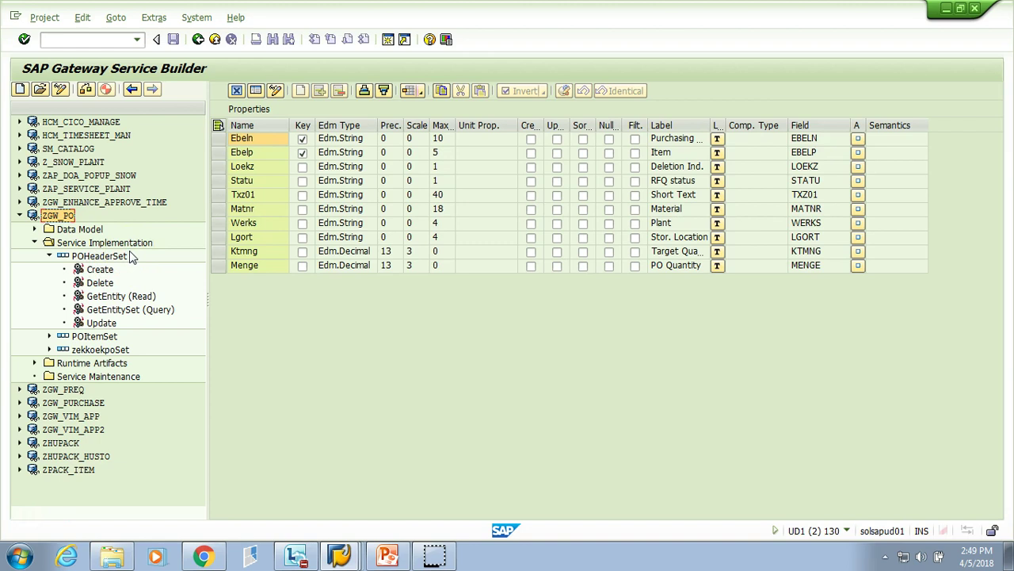
# Expand the entity types again with POItem collapsed to compare them with the POHeaderSet operations
pyautogui.click(34, 229)
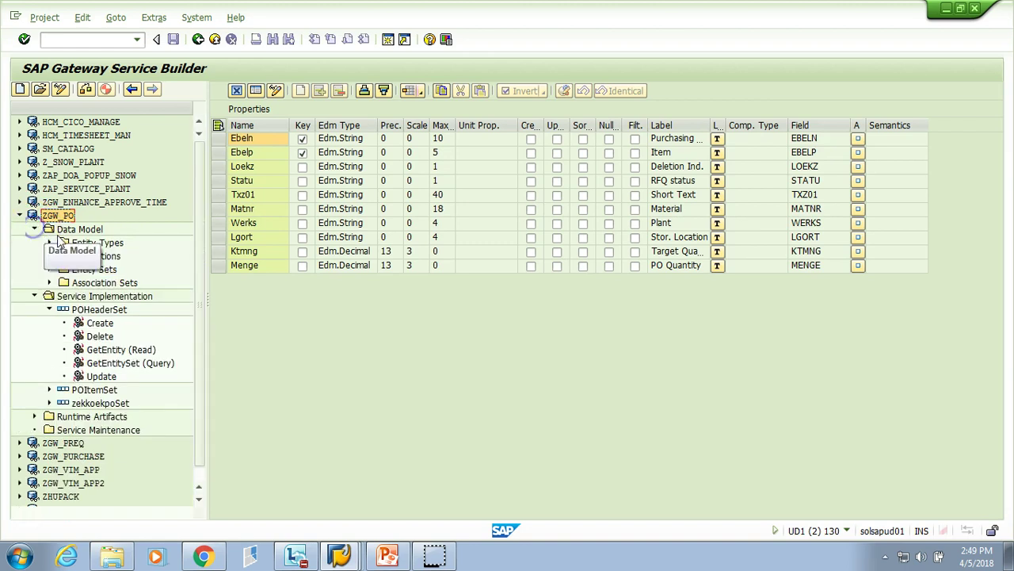
pyautogui.click(49, 243)
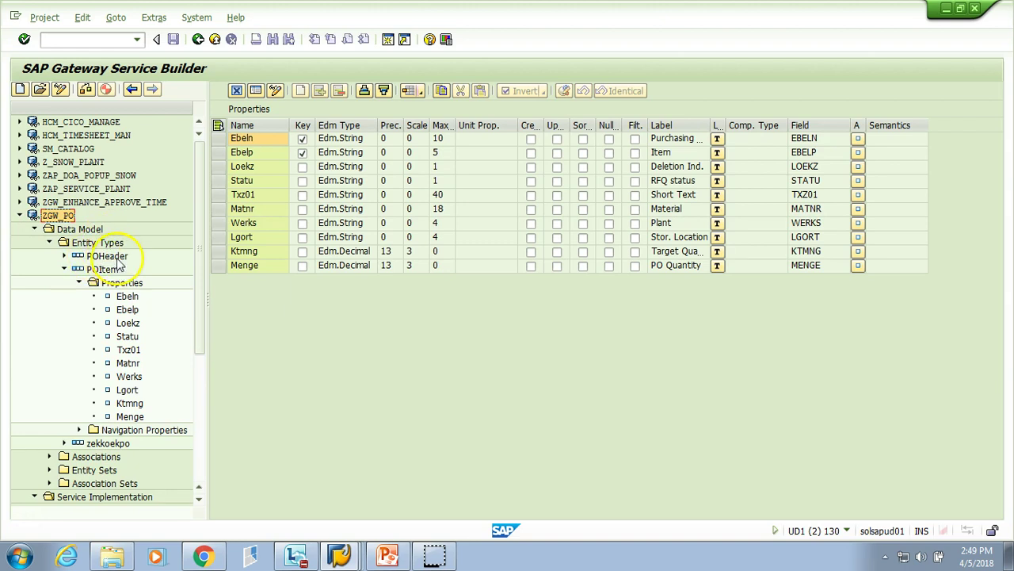
pyautogui.click(64, 269)
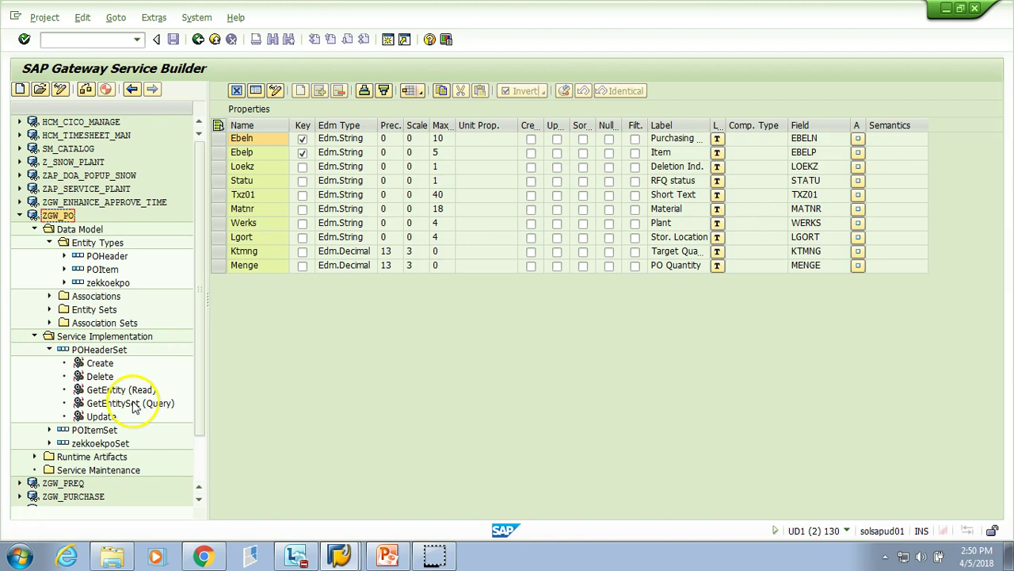
pyautogui.rightClick(92, 396)
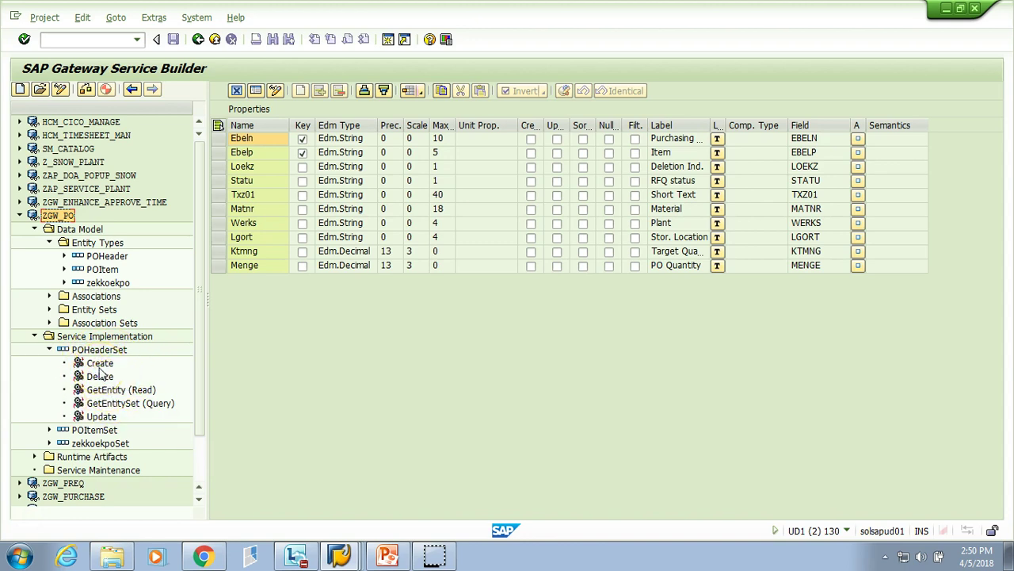
# Expand the runtime artifacts of ZGW_PO and go through its DPC and MPC classes, model and service entries
pyautogui.click(34, 456)
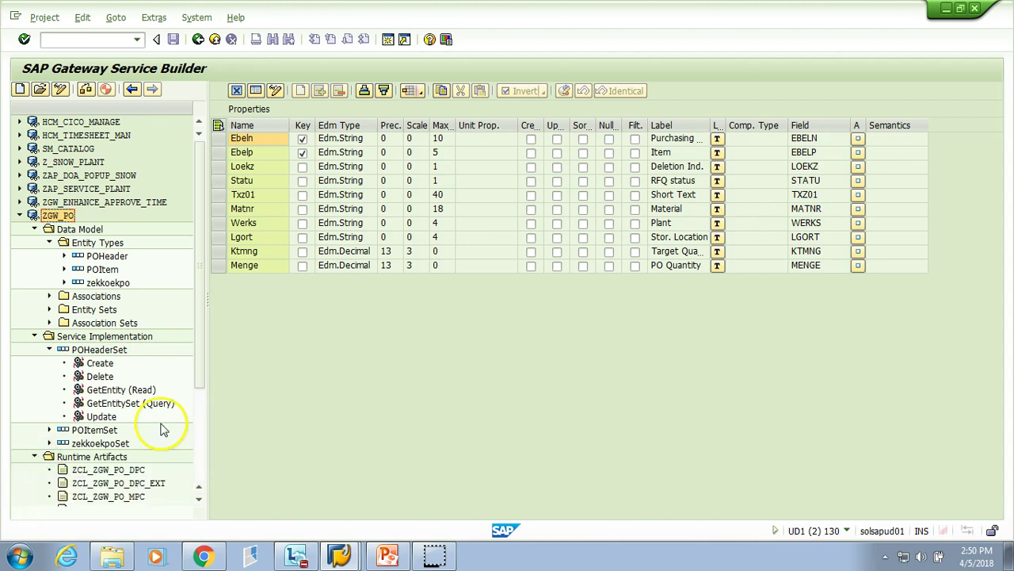
pyautogui.moveTo(200, 355); pyautogui.dragTo(200, 417)
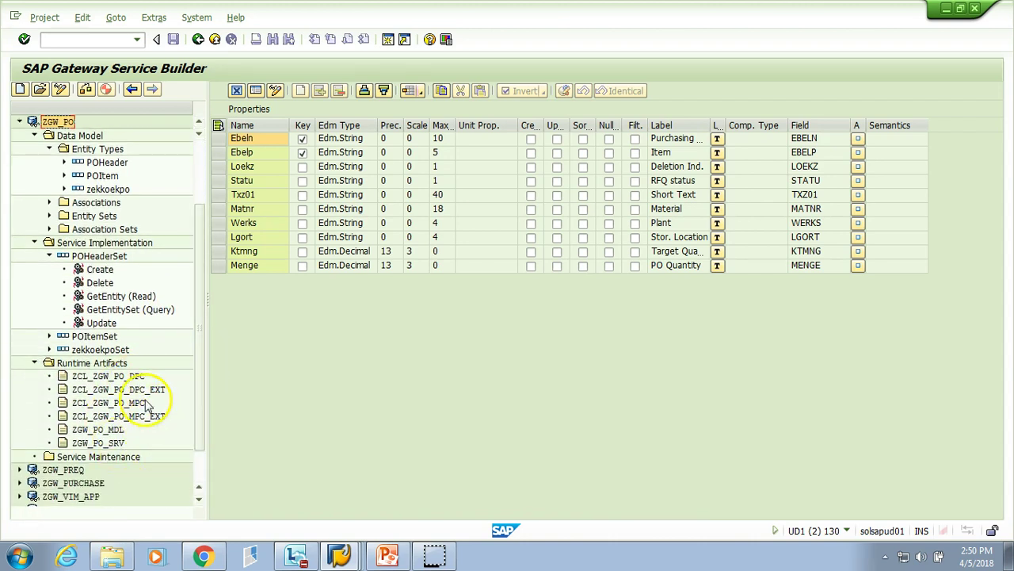
pyautogui.click(139, 376)
pyautogui.click(148, 389)
pyautogui.click(133, 404)
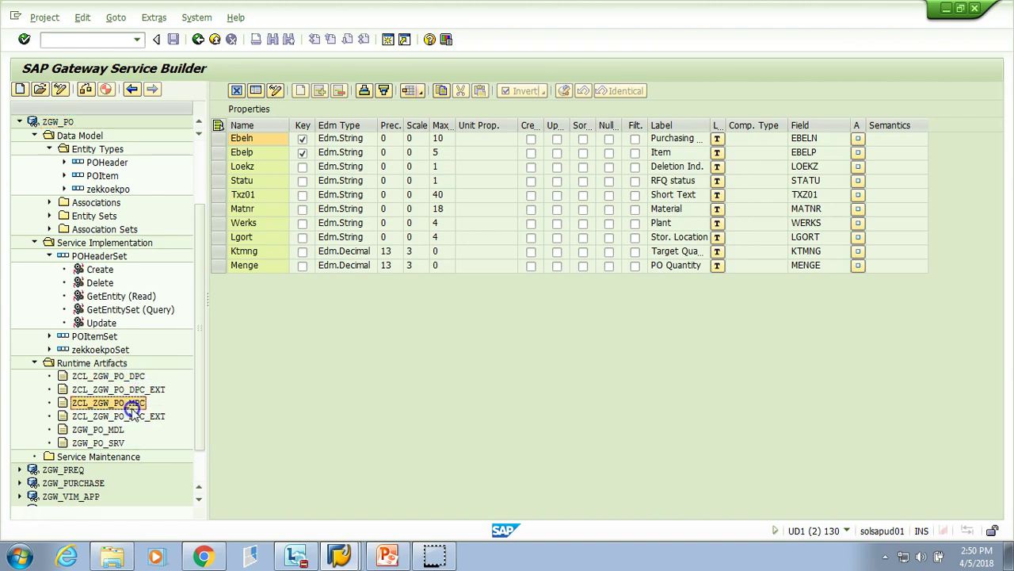
pyautogui.click(135, 418)
pyautogui.click(118, 430)
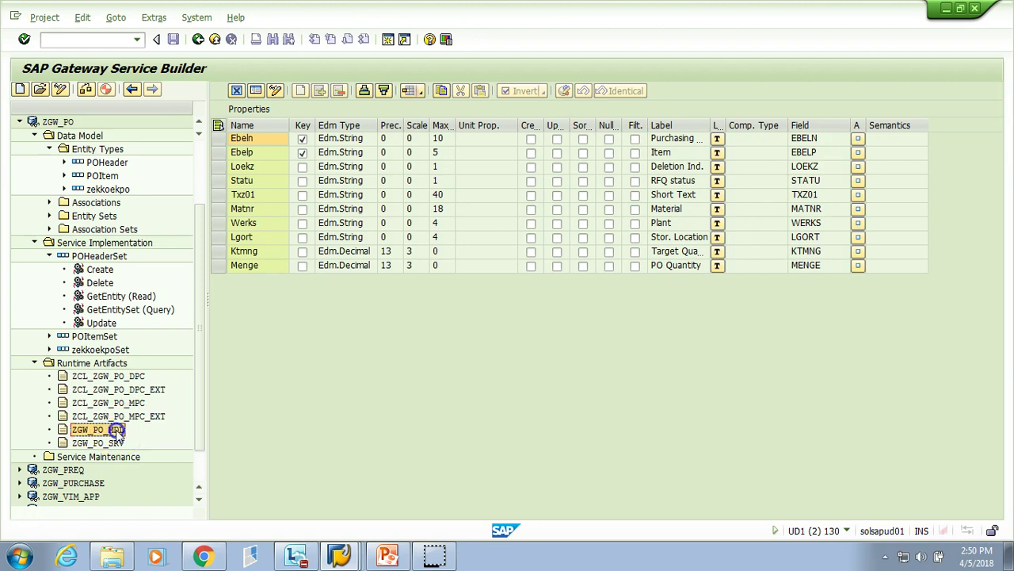
pyautogui.click(116, 443)
pyautogui.click(141, 376)
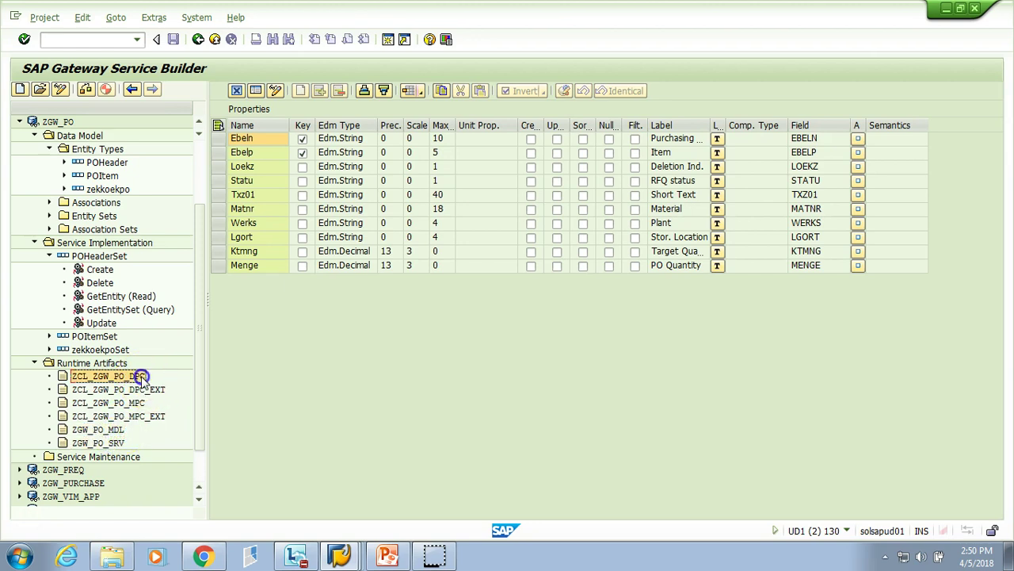
pyautogui.click(134, 404)
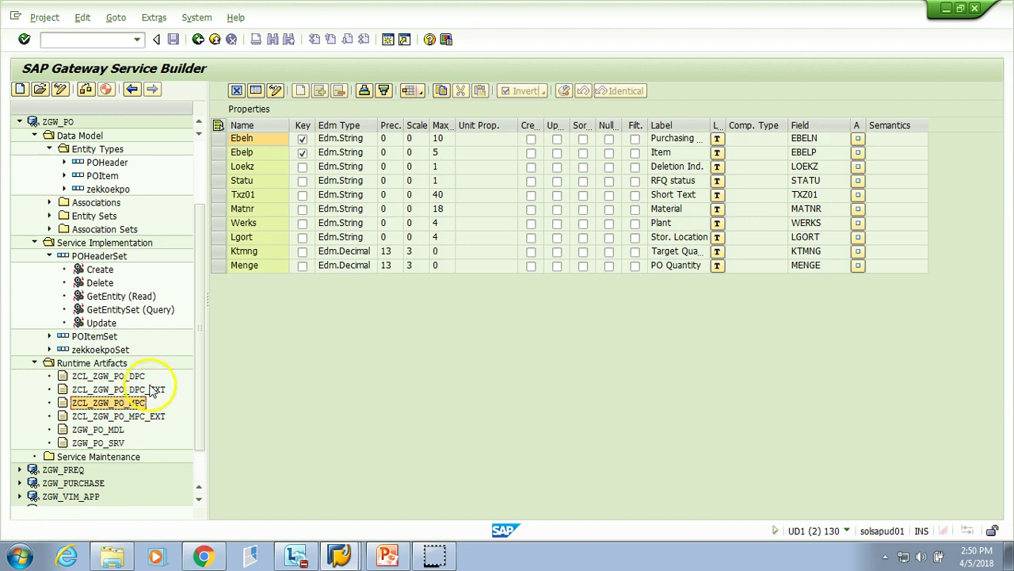
# Open the runtime artifact ZCL_ZGW_PO_DPC_EXT in the ABAP Workbench
pyautogui.click(154, 390)
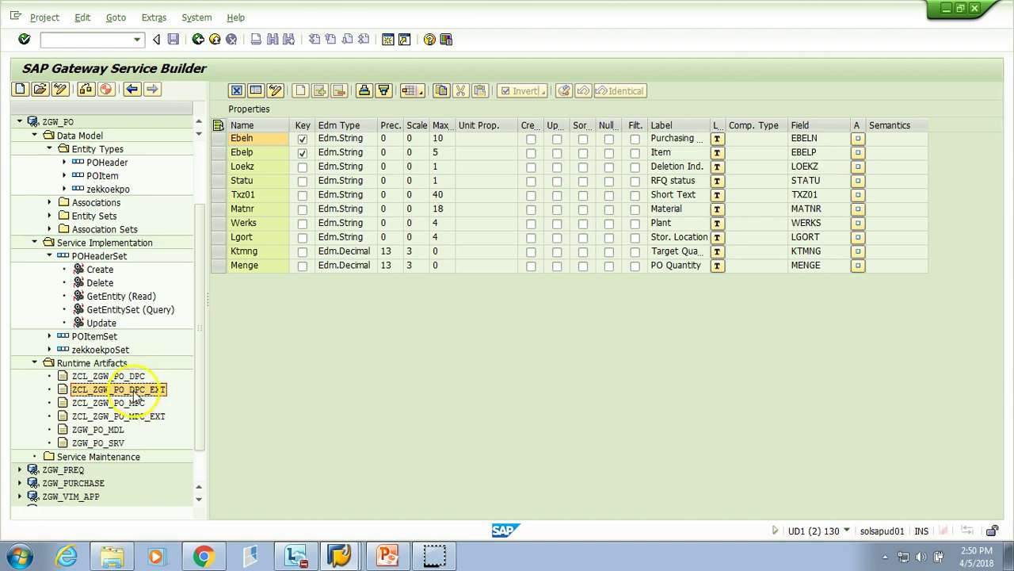
pyautogui.rightClick(134, 390)
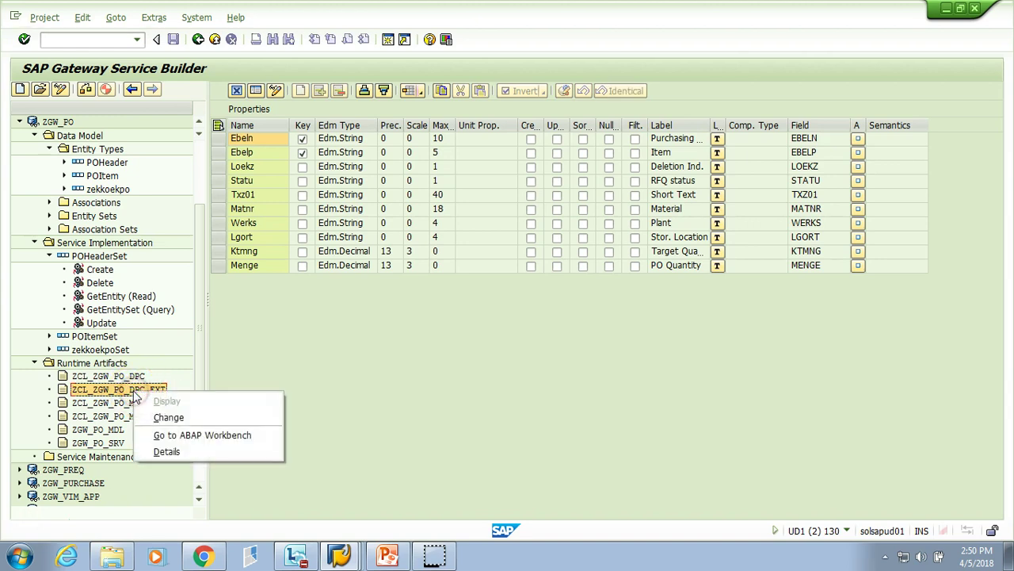
pyautogui.click(175, 435)
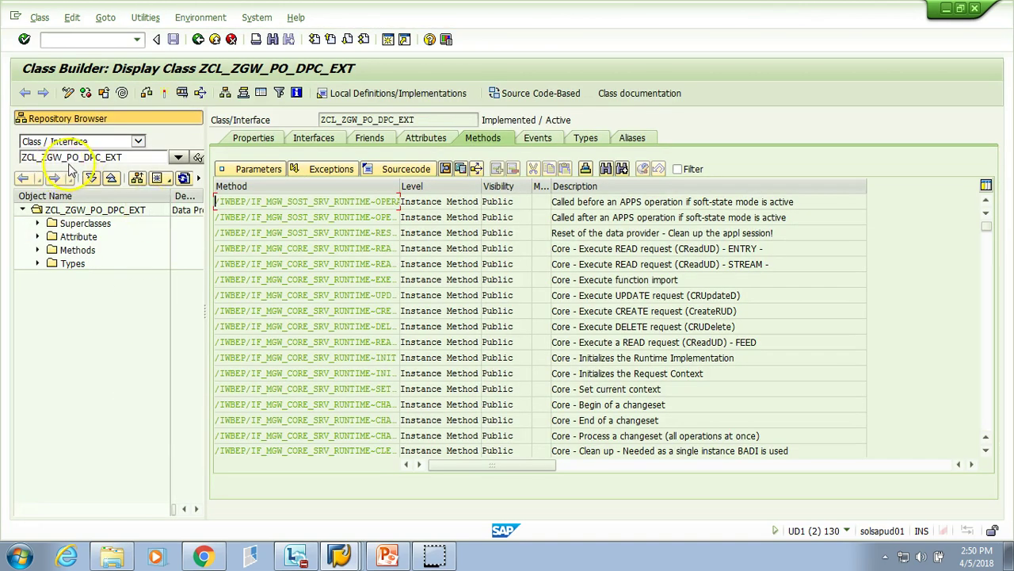
# Show the properties of class ZCL_ZGW_PO_DPC_EXT and examine its superclass
pyautogui.click(249, 139)
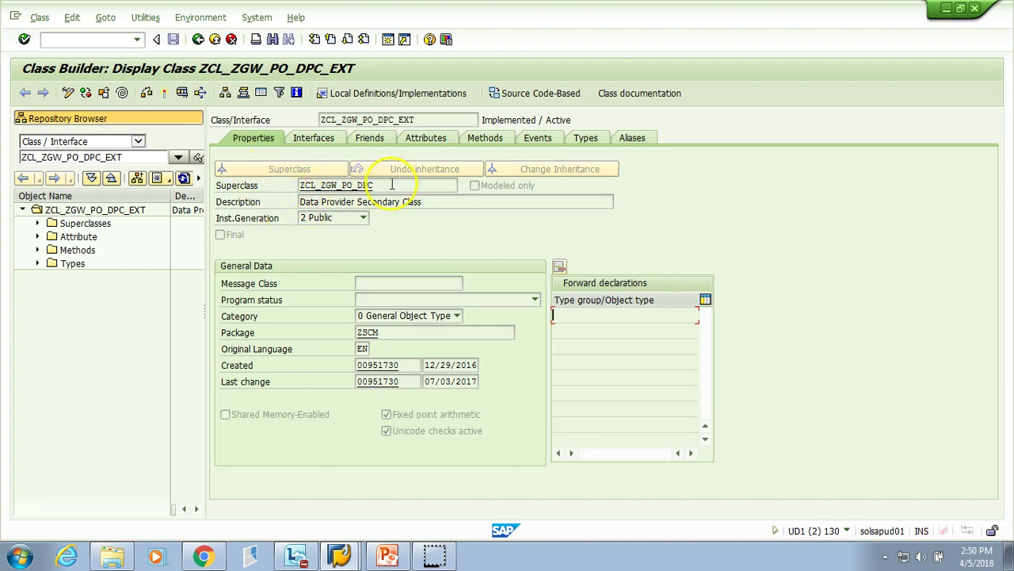
pyautogui.moveTo(388, 184); pyautogui.dragTo(318, 185)
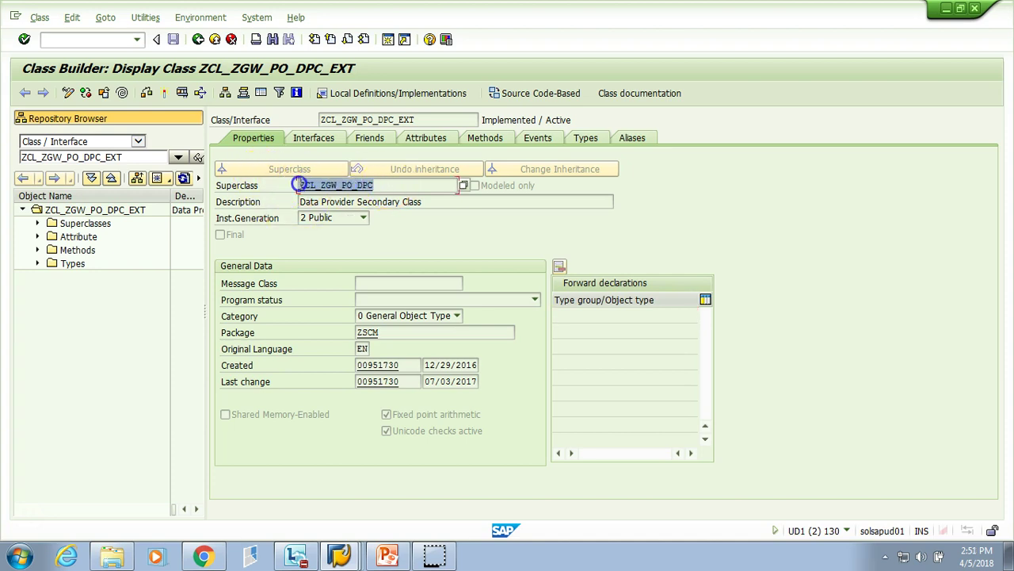
pyautogui.click(302, 185)
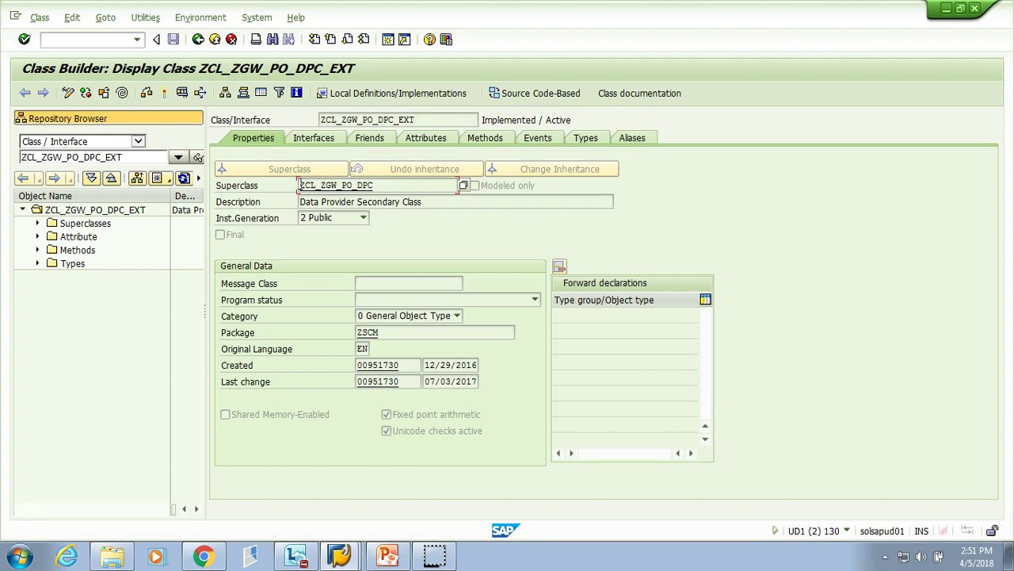
# Open the superclass ZCL_ZGW_PO_DPC from the properties of class ZCL_ZGW_PO_DPC_EXT
pyautogui.click(118, 156)
pyautogui.click(370, 184)
pyautogui.doubleClick(345, 185)
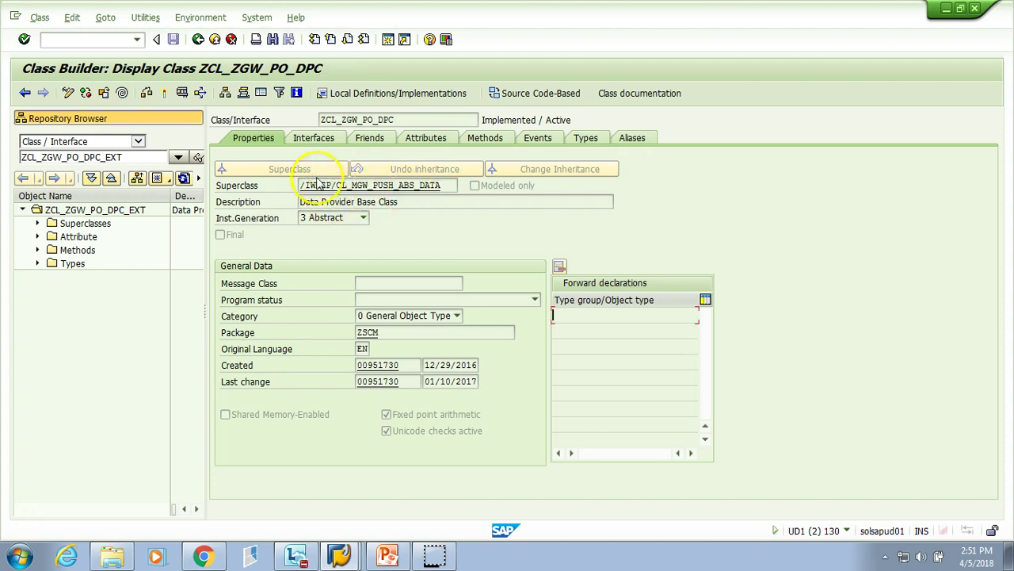
# Examine the name of class ZCL_ZGW_PO_DPC and its own superclass /IWBEP/CL_MGW_PUSH_ABS_DATA
pyautogui.click(400, 119)
pyautogui.click(319, 120)
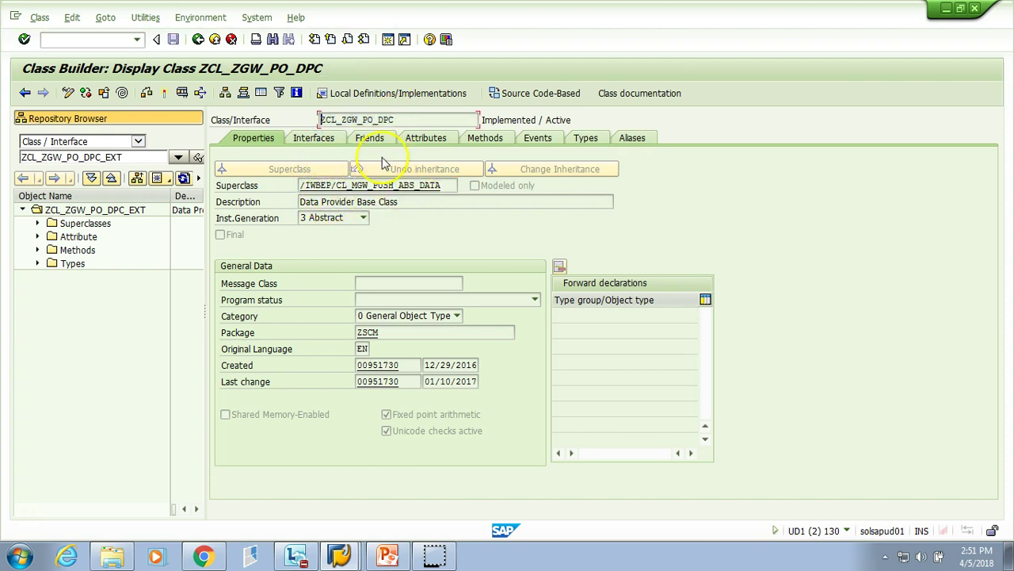
pyautogui.moveTo(448, 185); pyautogui.dragTo(294, 185)
pyautogui.click(298, 184)
pyautogui.click(356, 184)
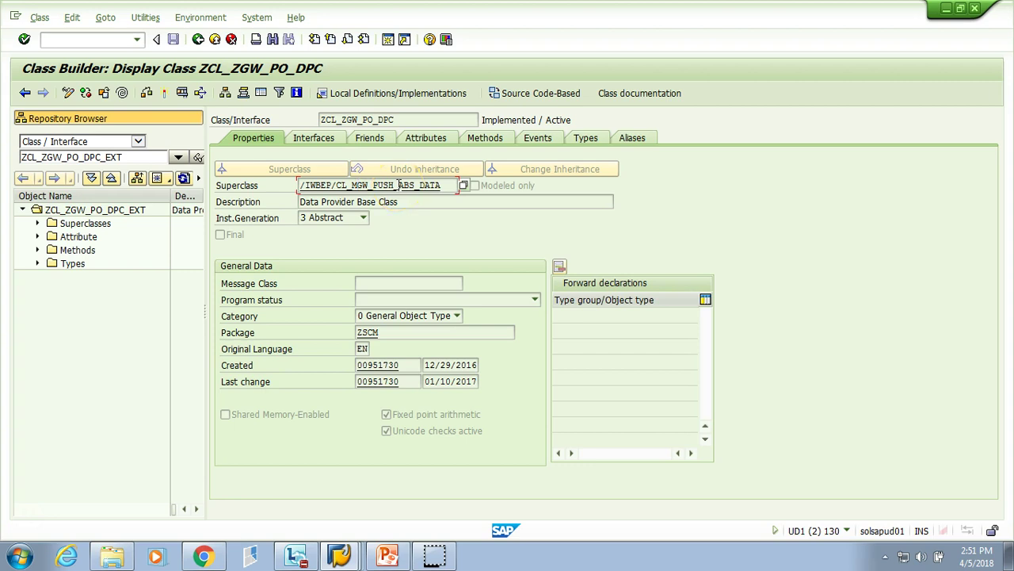
pyautogui.moveTo(399, 117); pyautogui.dragTo(318, 116)
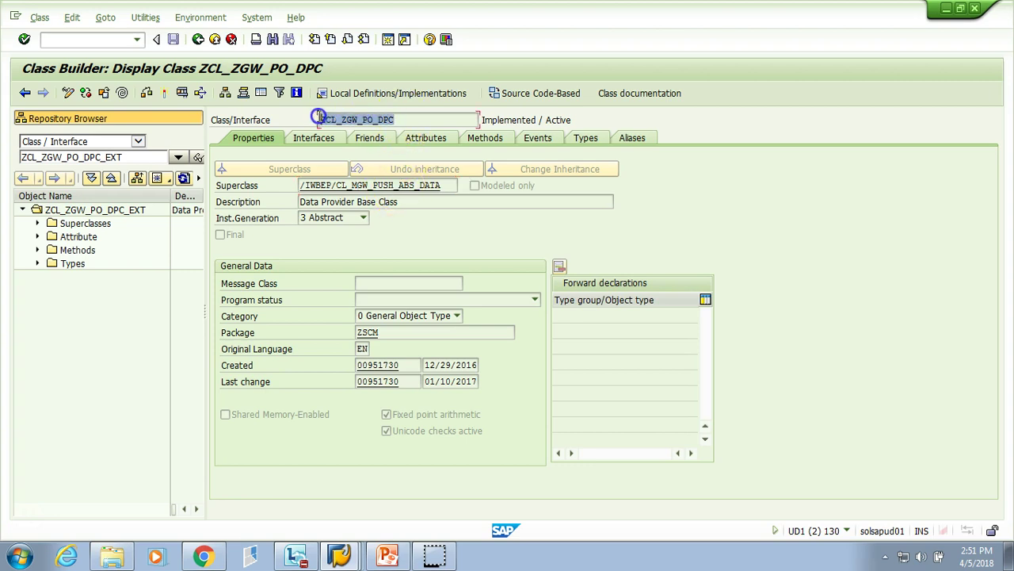
pyautogui.click(318, 116)
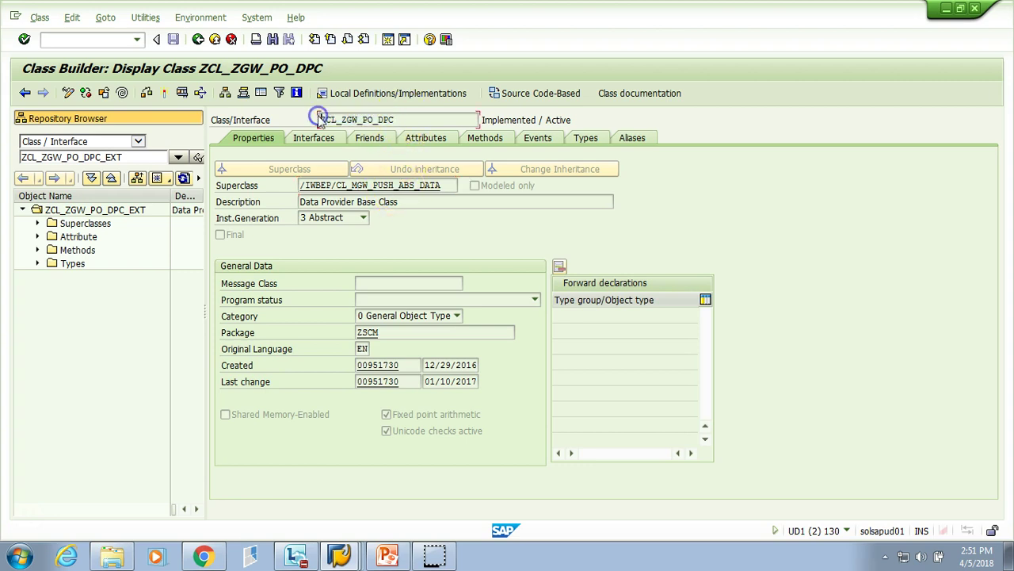
pyautogui.click(359, 119)
# Expand the methods of ZCL_ZGW_PO_DPC_EXT in the repository tree and return to the ZGW_PO project in the Service Builder
pyautogui.click(37, 250)
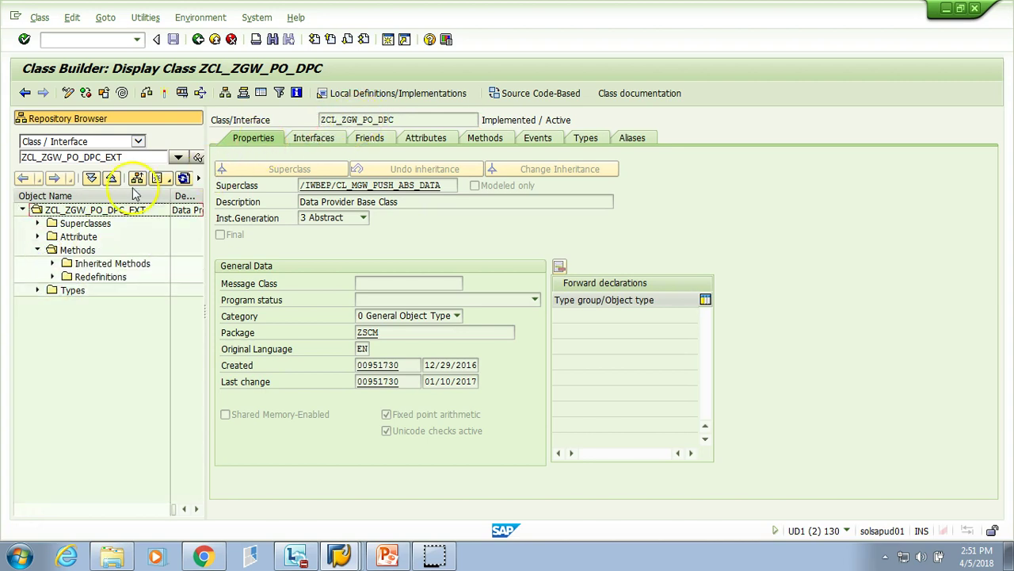
pyautogui.click(103, 210)
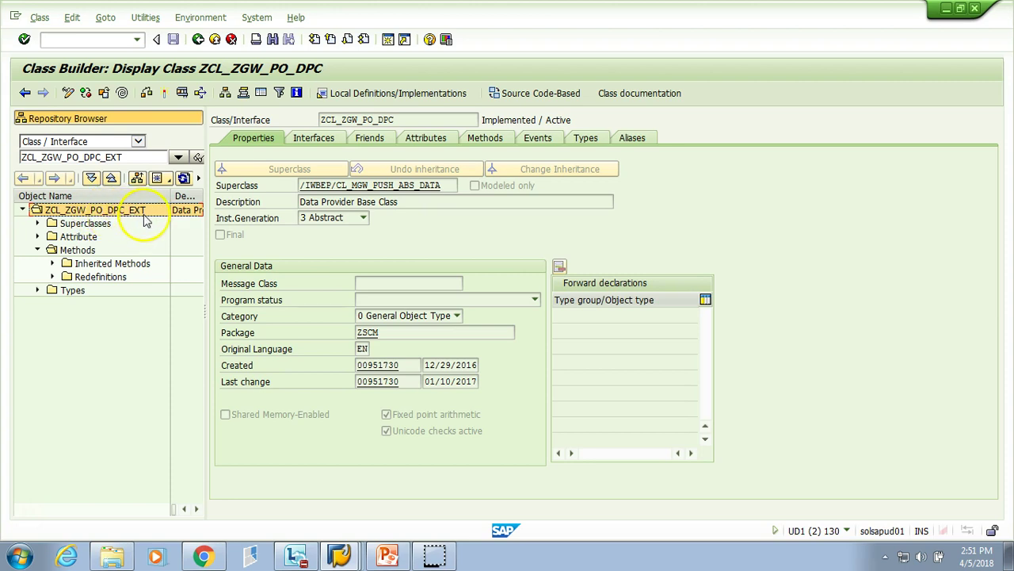
pyautogui.click(198, 42)
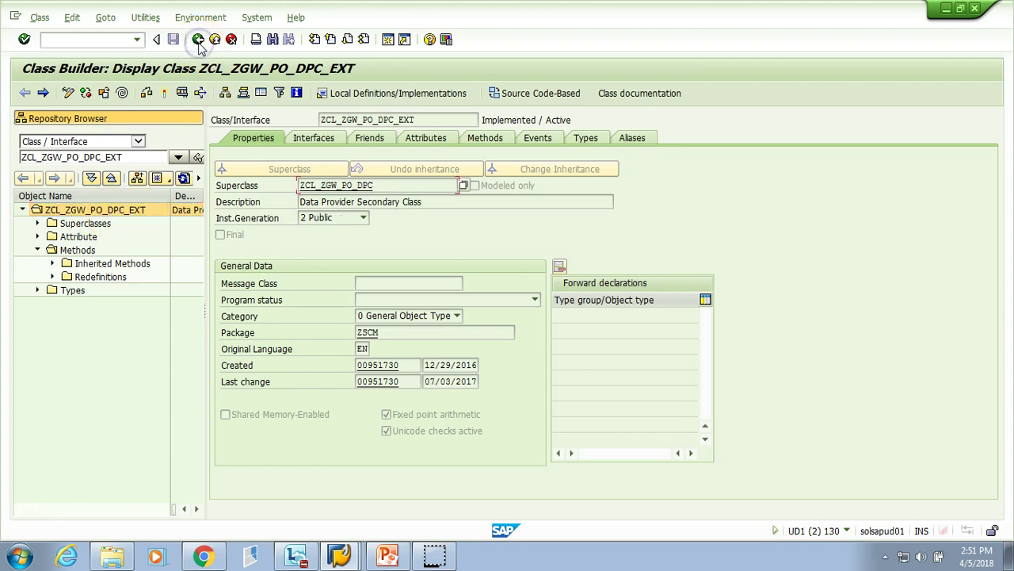
pyautogui.click(198, 39)
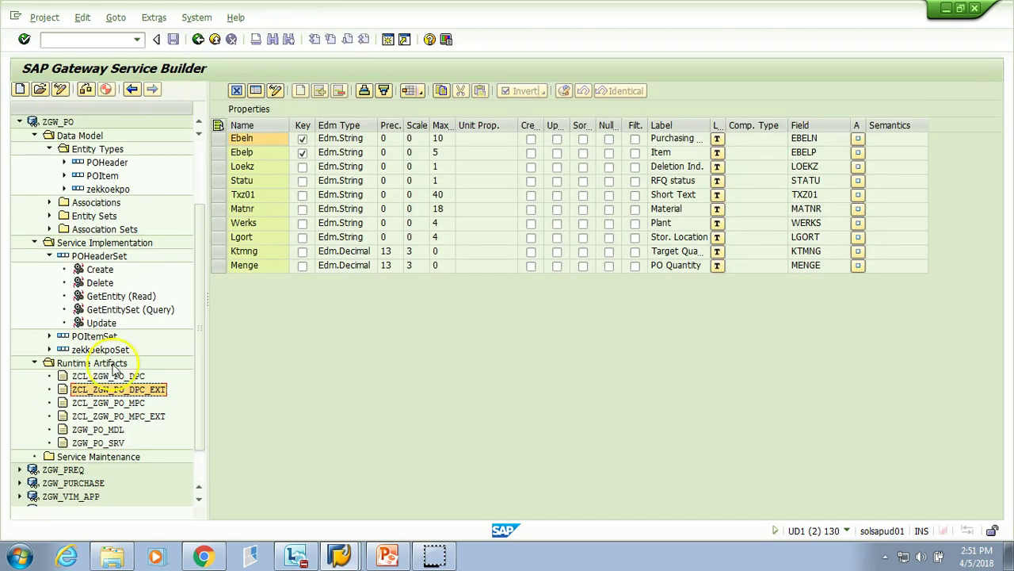
# Compare the runtime artifacts ZCL_ZGW_PO_DPC and ZCL_ZGW_PO_DPC_EXT in the project tree
pyautogui.click(161, 390)
pyautogui.click(138, 378)
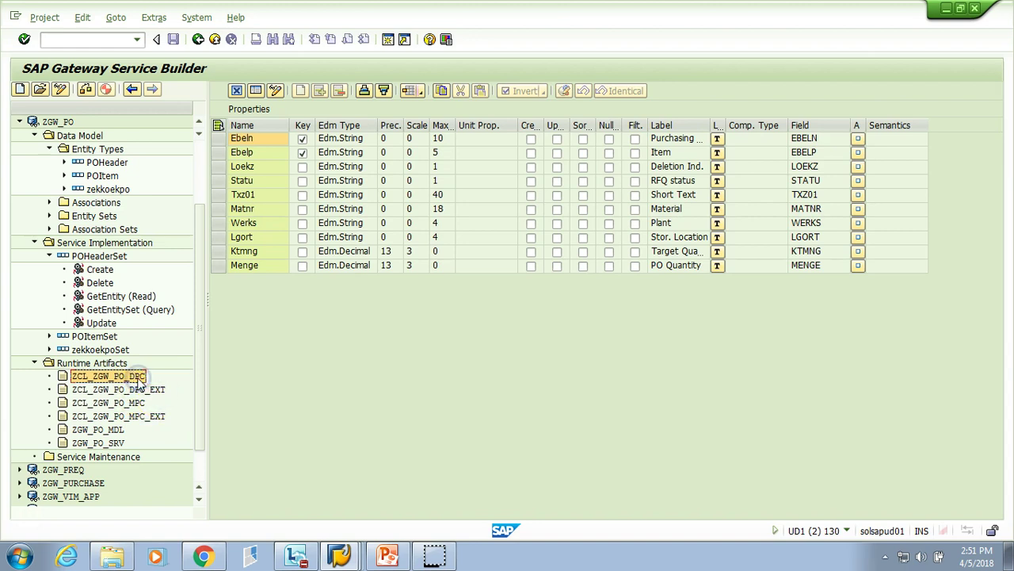
pyautogui.click(152, 390)
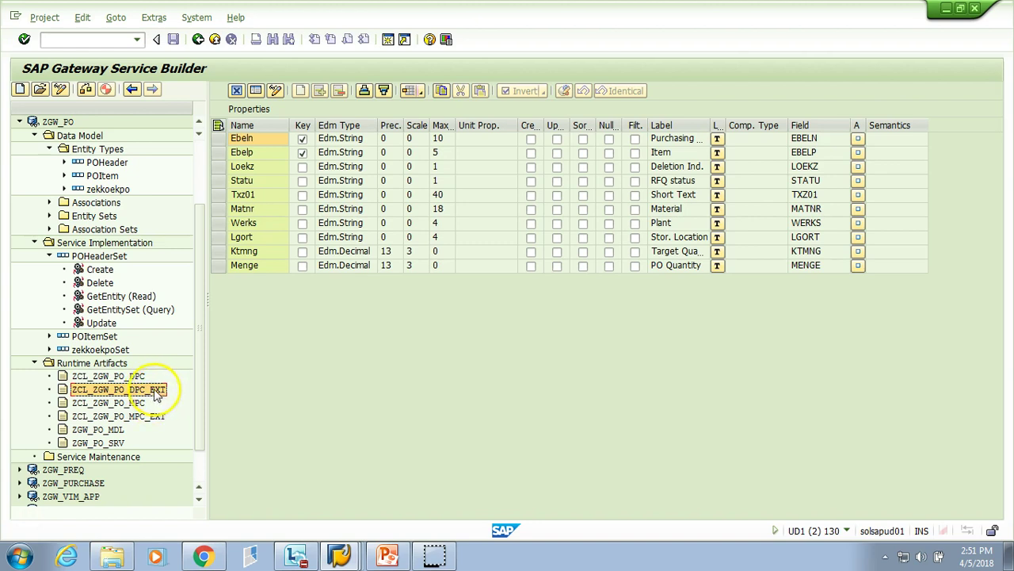
pyautogui.click(139, 376)
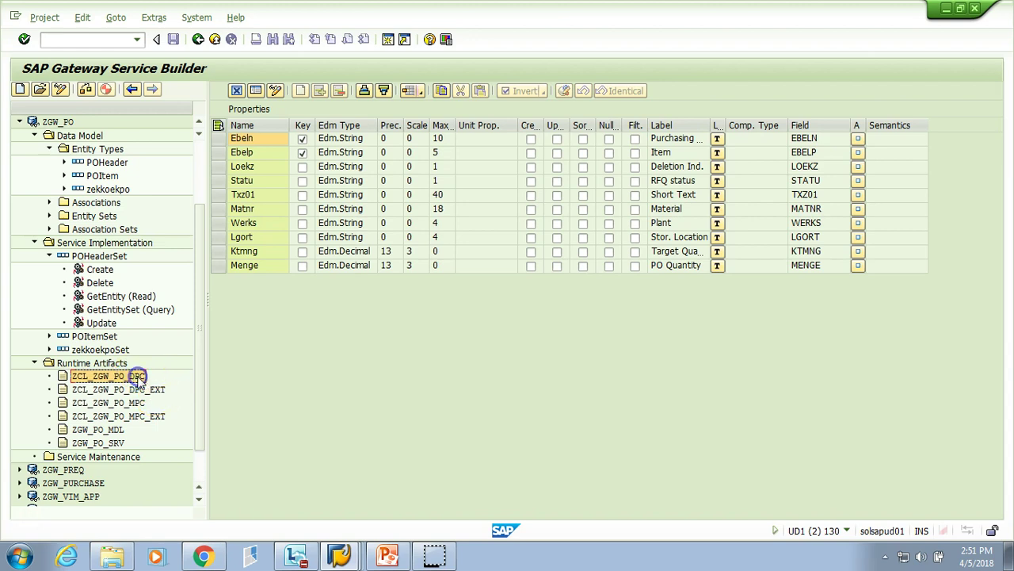
pyautogui.click(142, 389)
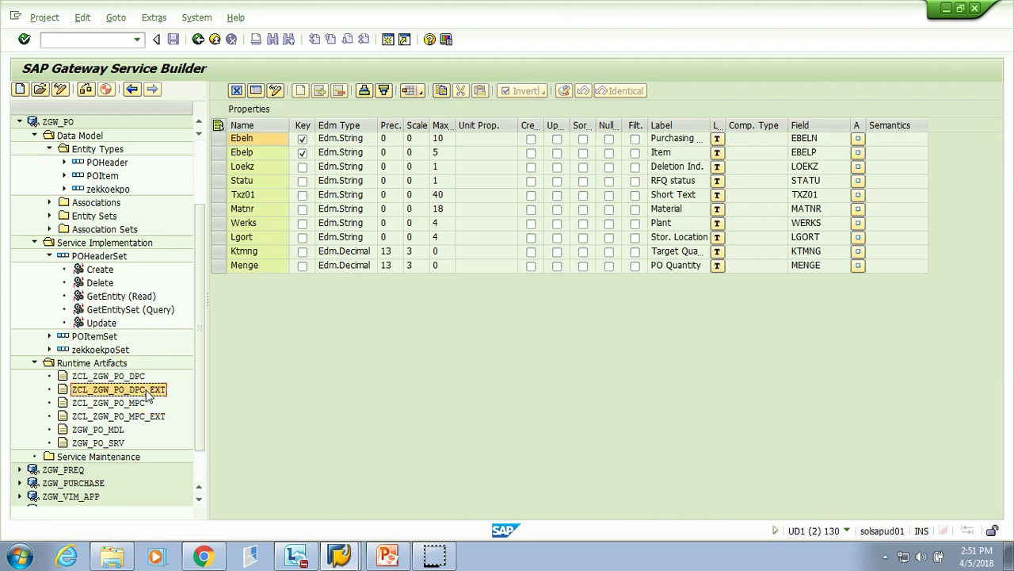
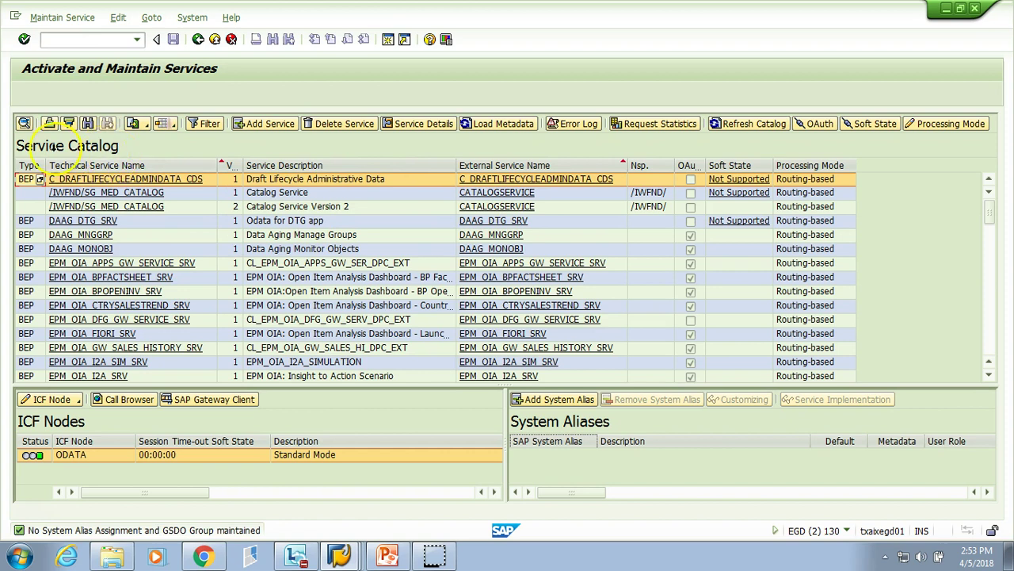
# Select the service ZGW_PO_SRV in the service catalog and open it in the SAP Gateway Client
pyautogui.moveTo(990, 220); pyautogui.dragTo(993, 359)
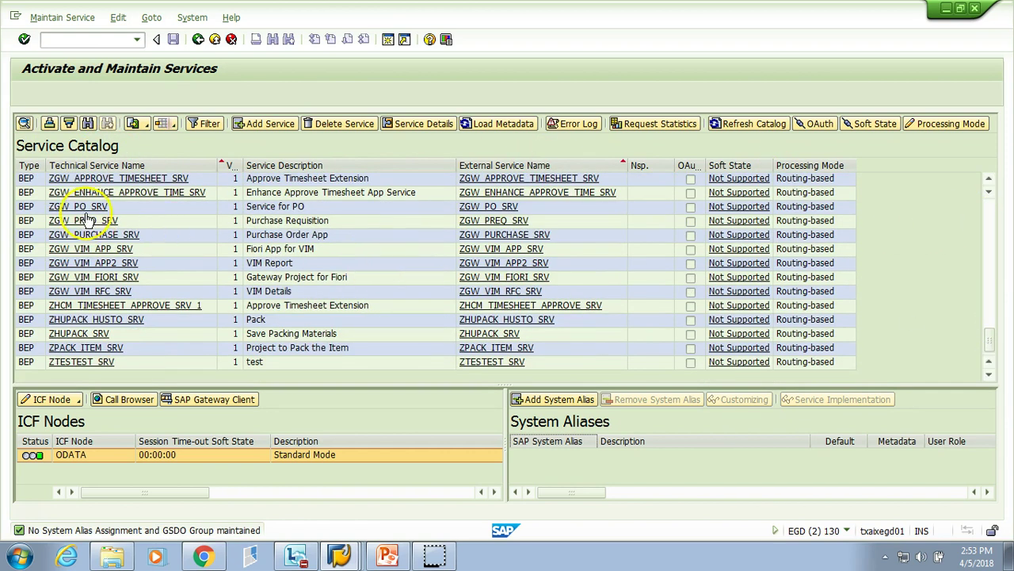
pyautogui.click(87, 209)
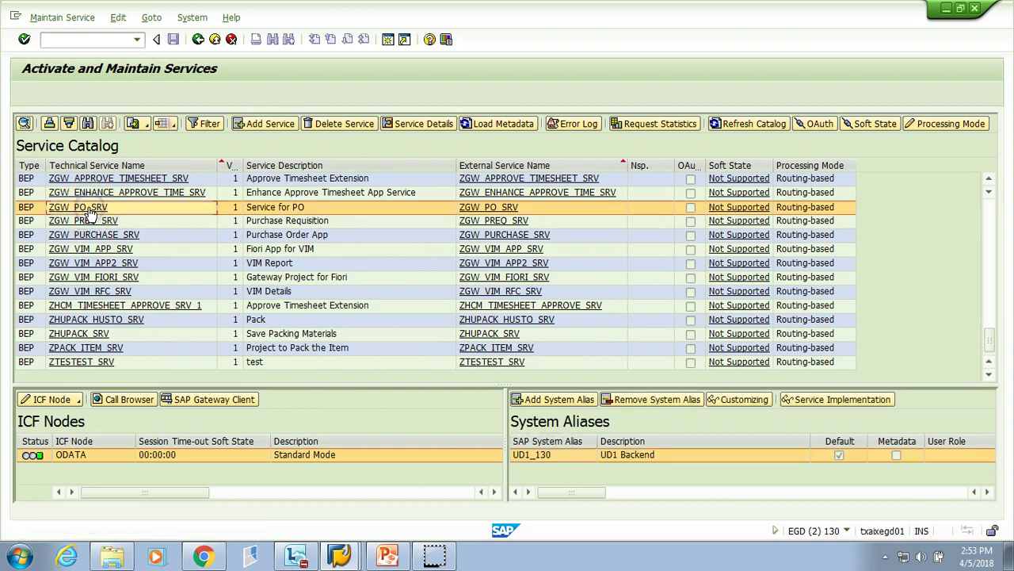
pyautogui.click(208, 405)
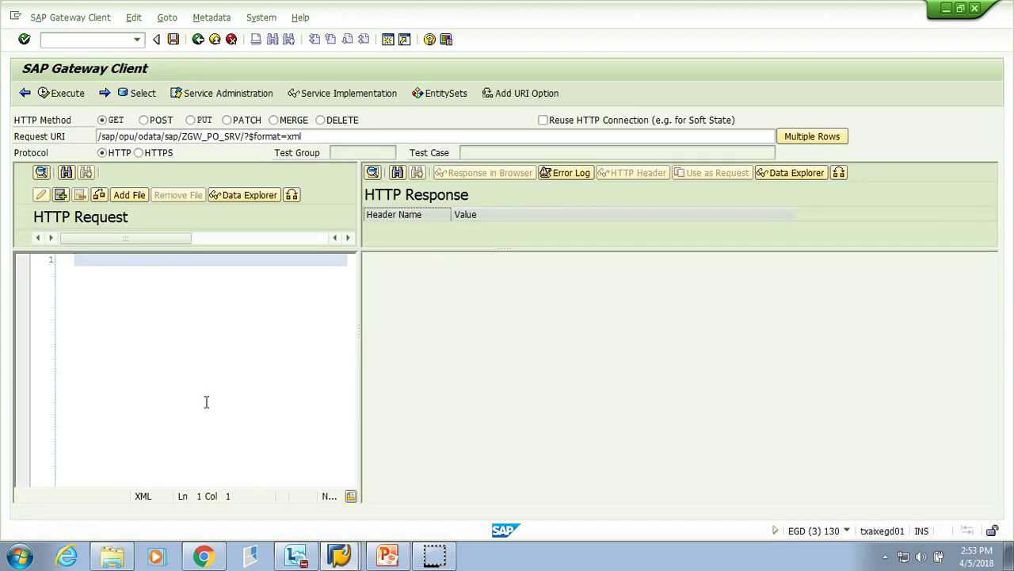
# Start another SAP Gateway Client session by its transaction code
pyautogui.click(137, 39)
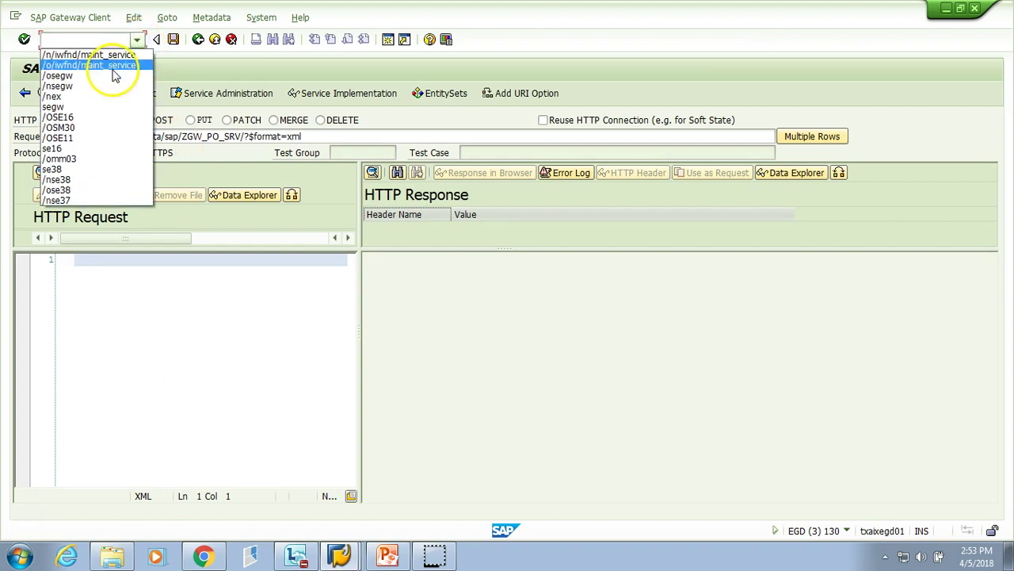
pyautogui.click(337, 75)
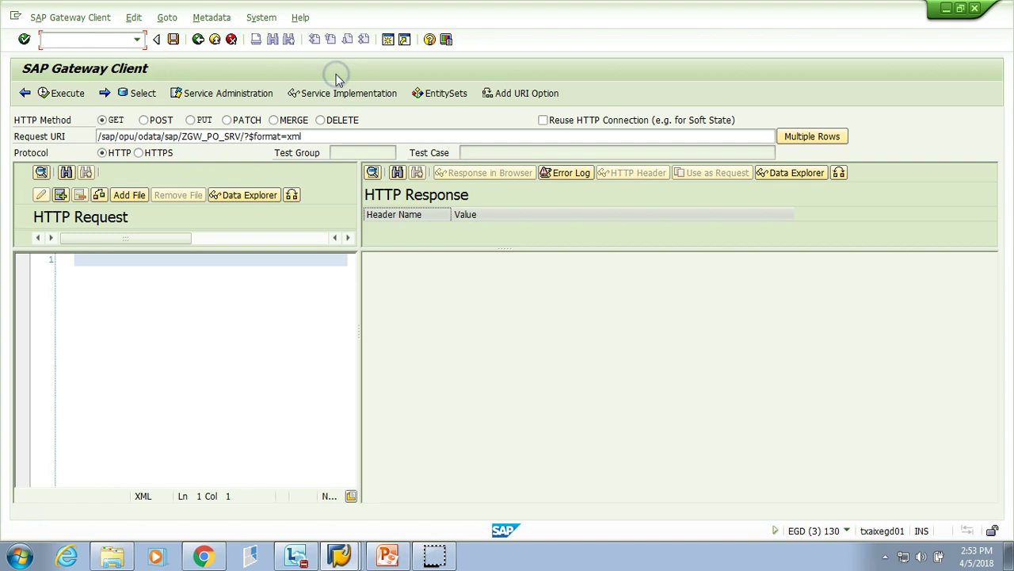
pyautogui.click(108, 40)
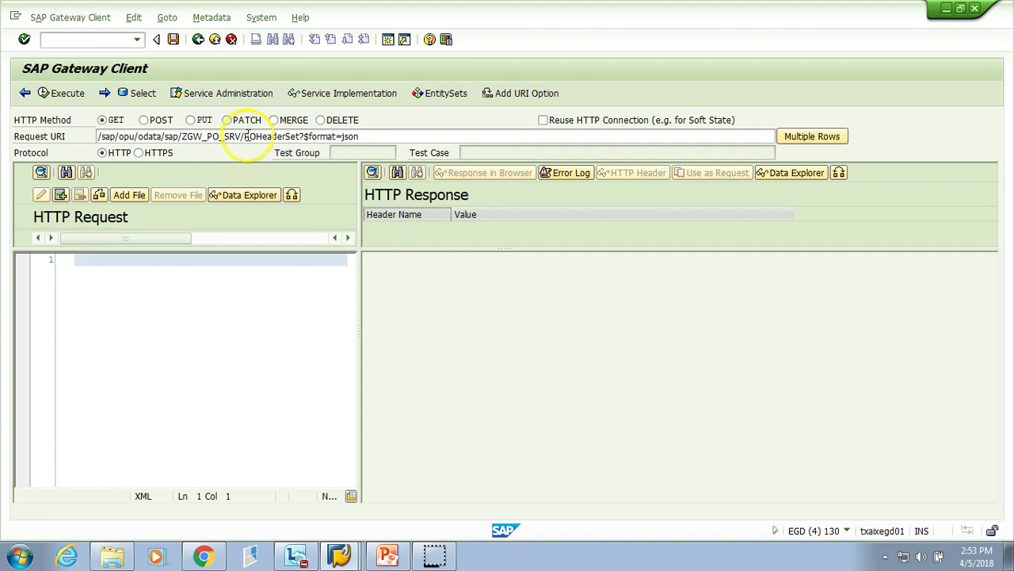
# Shorten the request URI to /sap/opu/odata/sap/ZGW_PO_SRV/ and execute the GET request
pyautogui.moveTo(245, 137); pyautogui.dragTo(355, 136)
pyautogui.press('Delete')
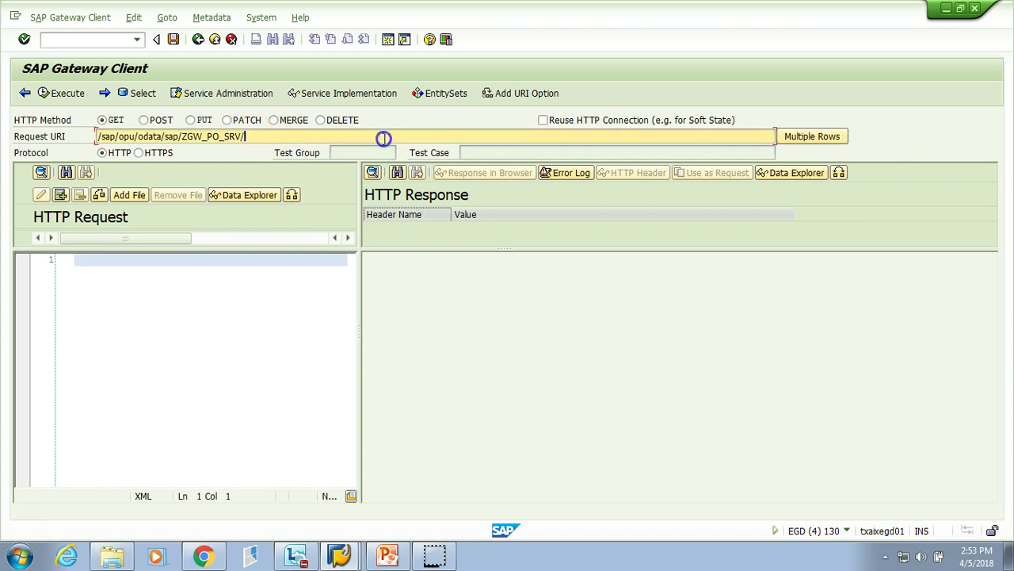
pyautogui.click(56, 93)
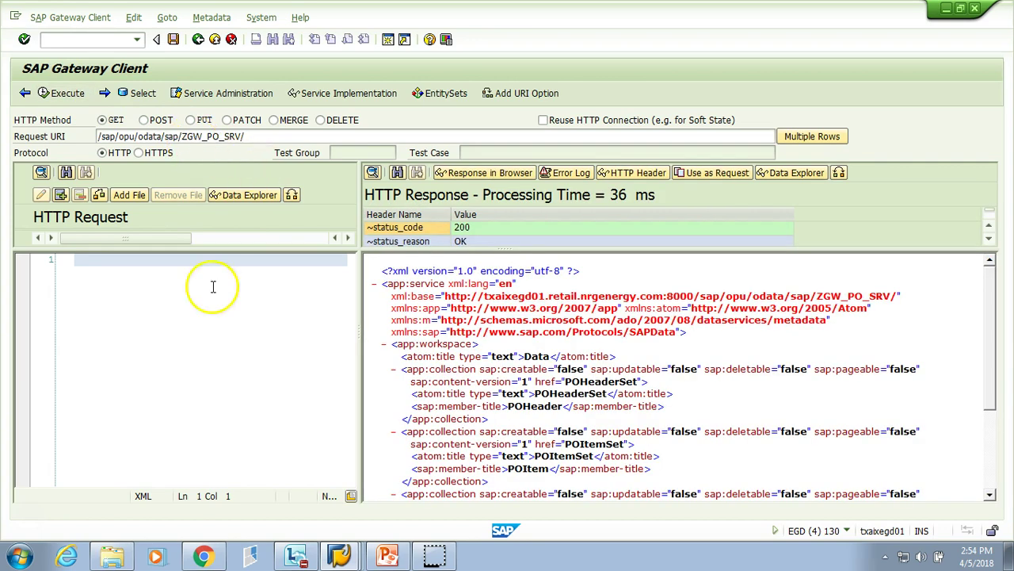
# Switch to the Service Builder to check the ZGW_PO project name, and return to the Gateway Client
pyautogui.click(341, 556)
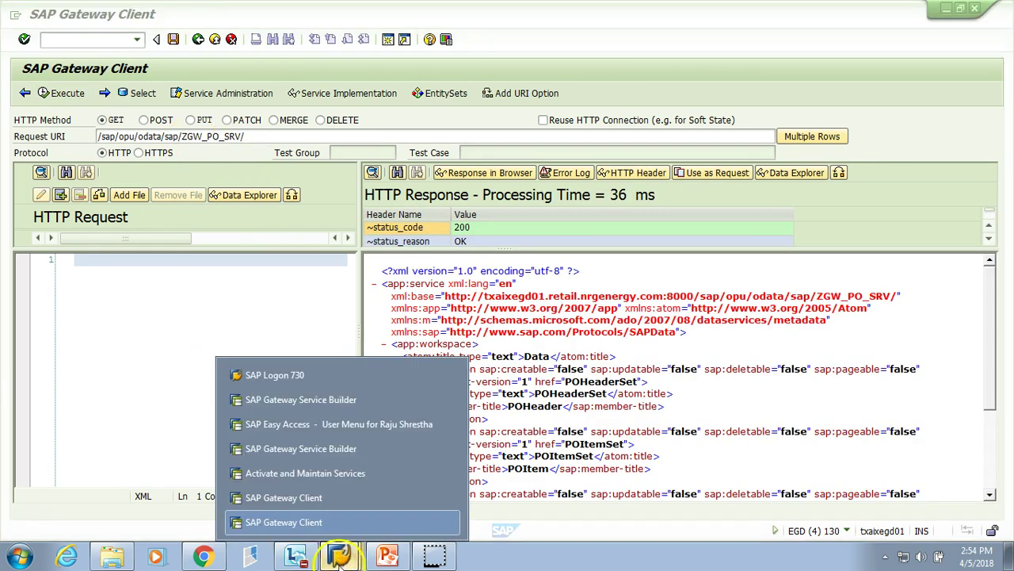
pyautogui.click(317, 448)
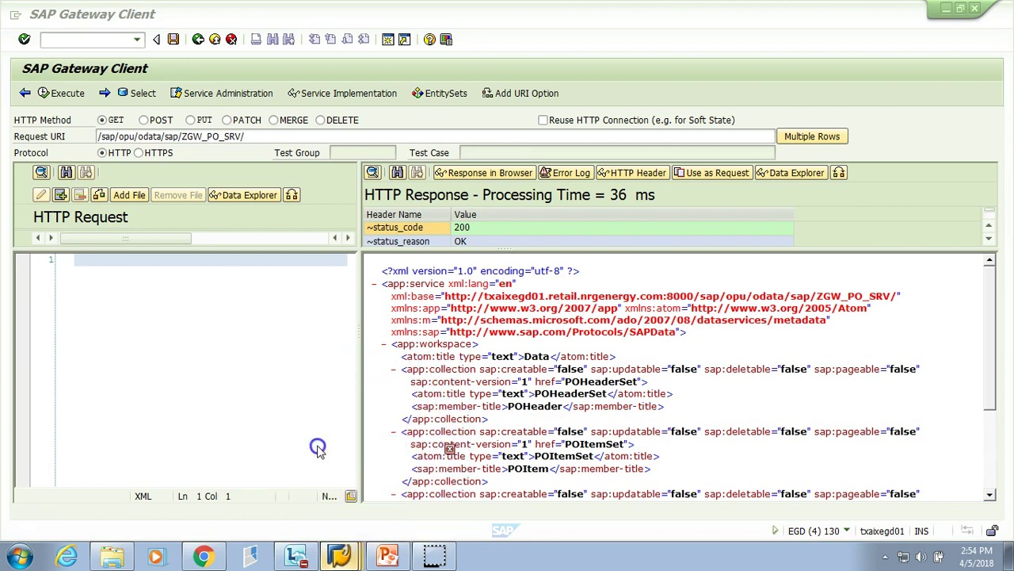
pyautogui.click(57, 120)
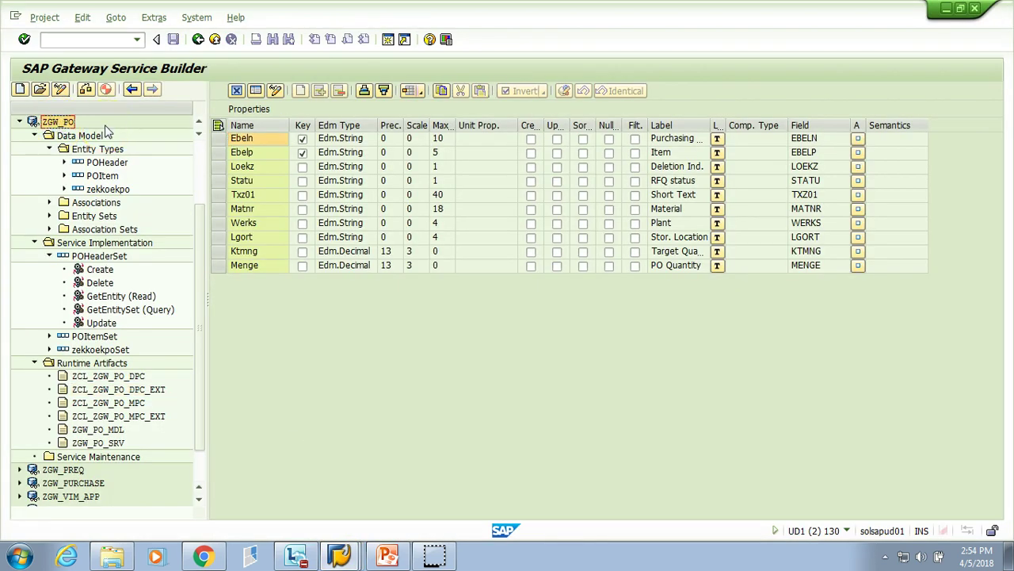
pyautogui.hotkey('alt', 'Tab')
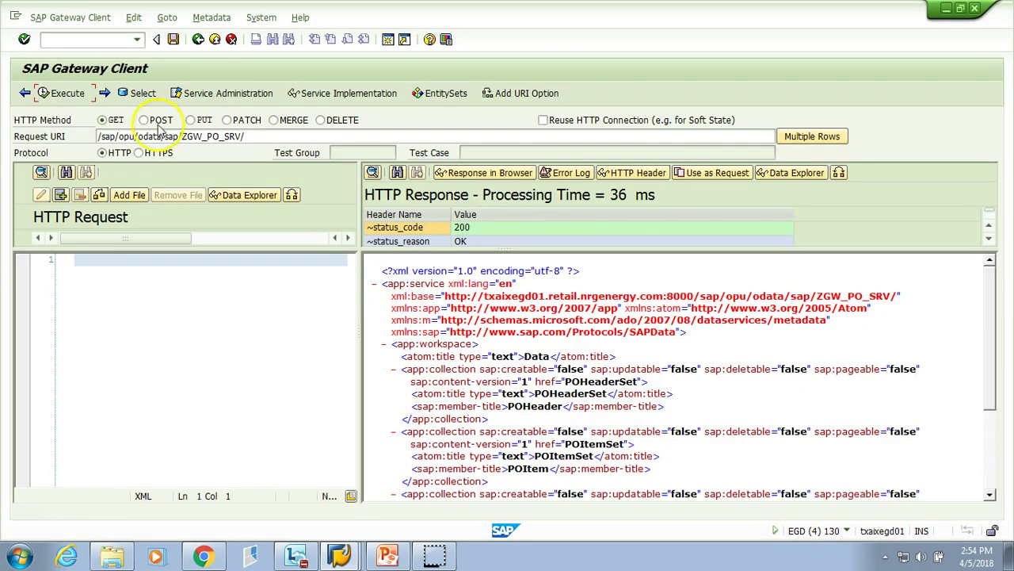
# Check the service name ZGW_PO_SRV in the request URI and enlarge the area listing the HTTP response headers
pyautogui.click(220, 136)
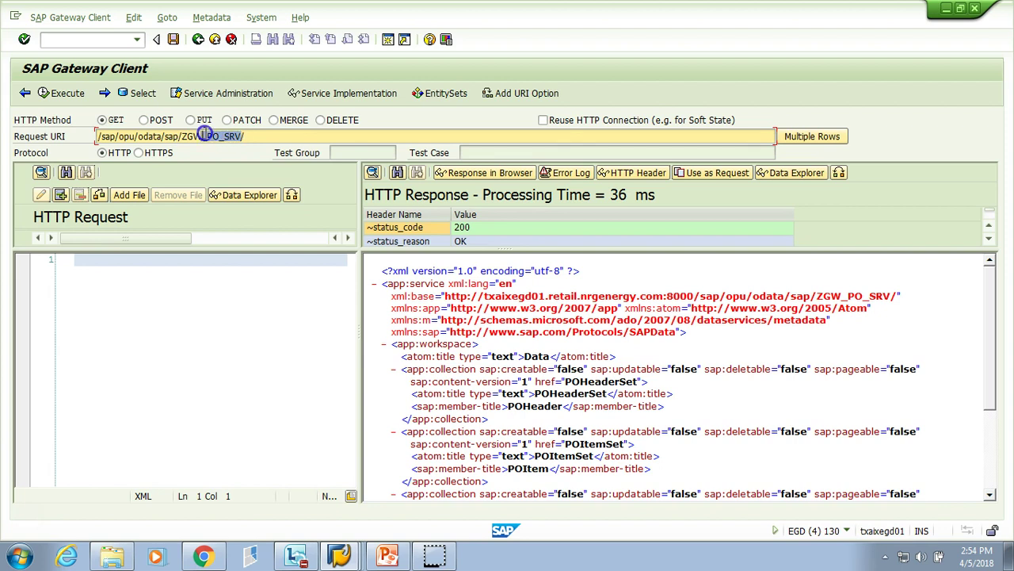
pyautogui.click(183, 136)
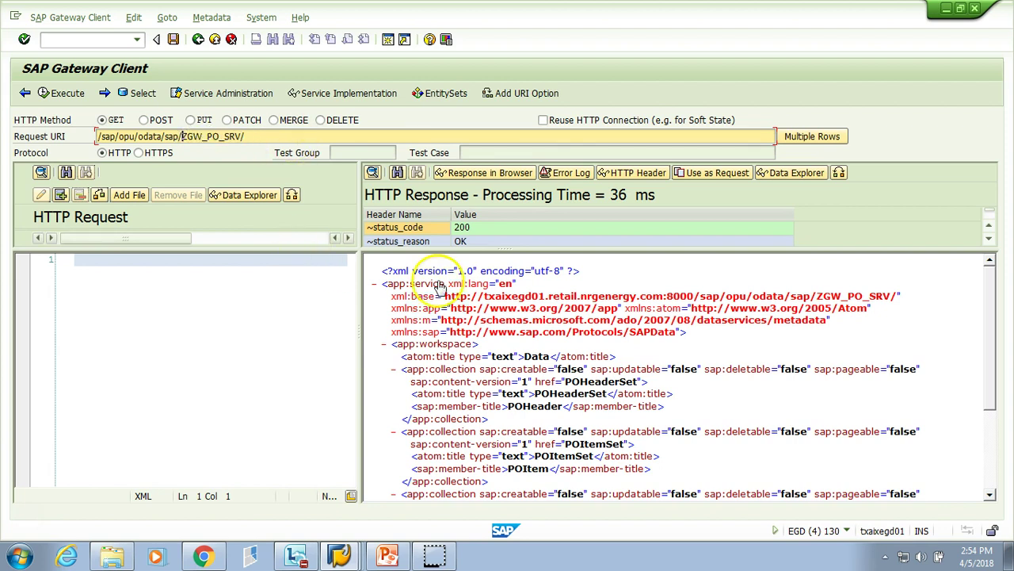
pyautogui.moveTo(504, 250); pyautogui.dragTo(467, 292)
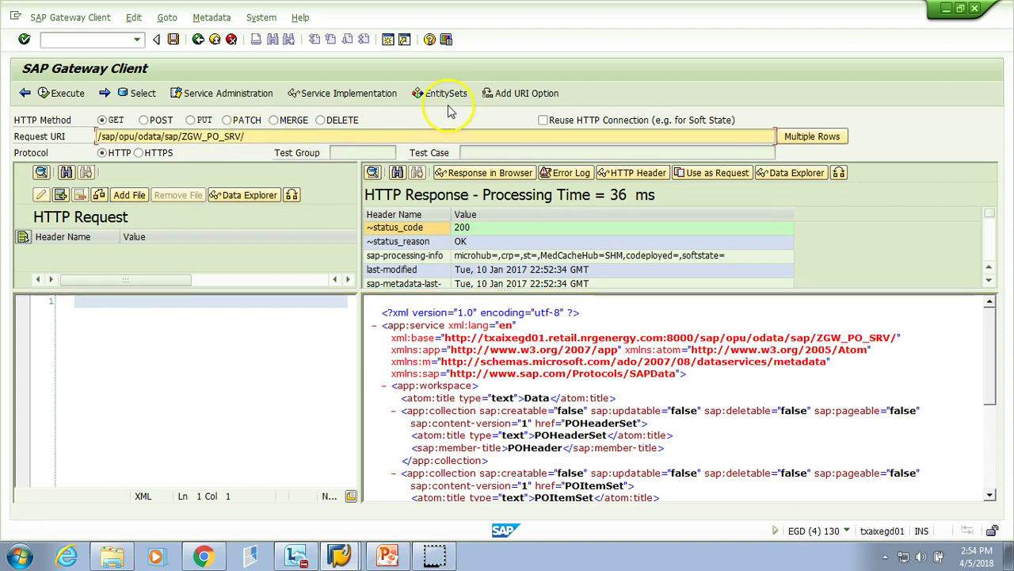
# Add the URI option $format=json to the ZGW_PO_SRV request
pyautogui.click(529, 94)
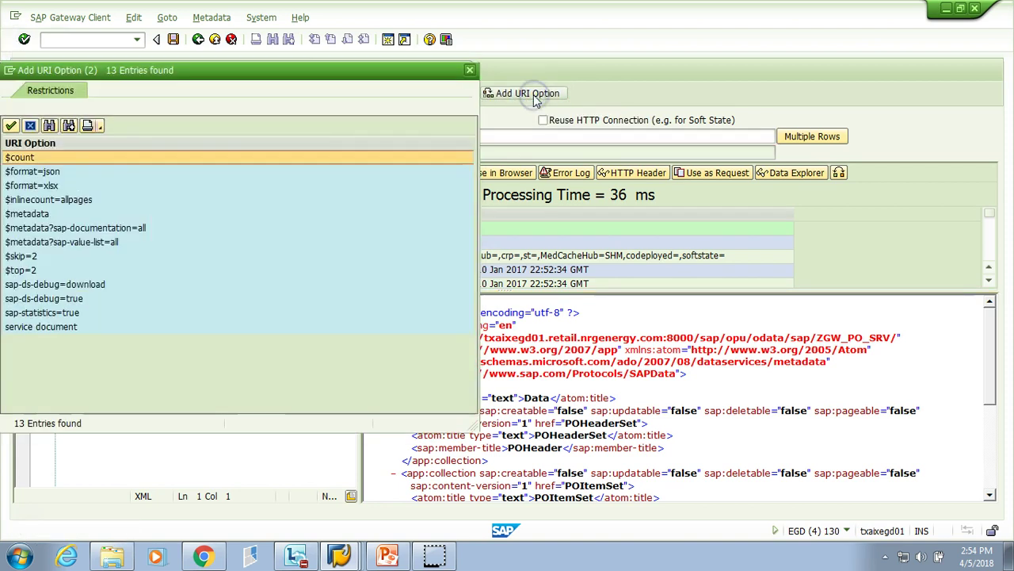
pyautogui.moveTo(228, 70); pyautogui.dragTo(577, 147)
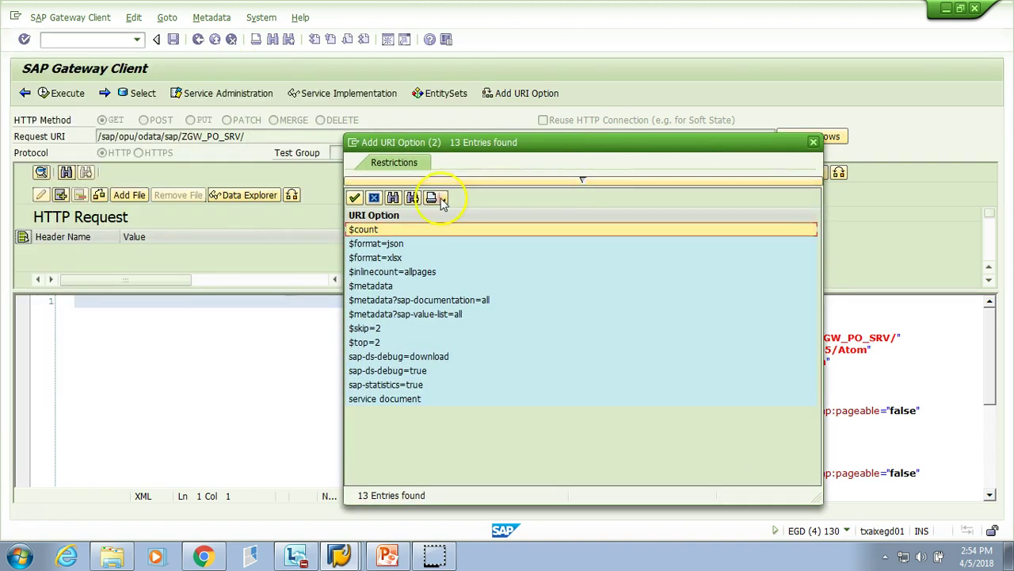
pyautogui.doubleClick(381, 244)
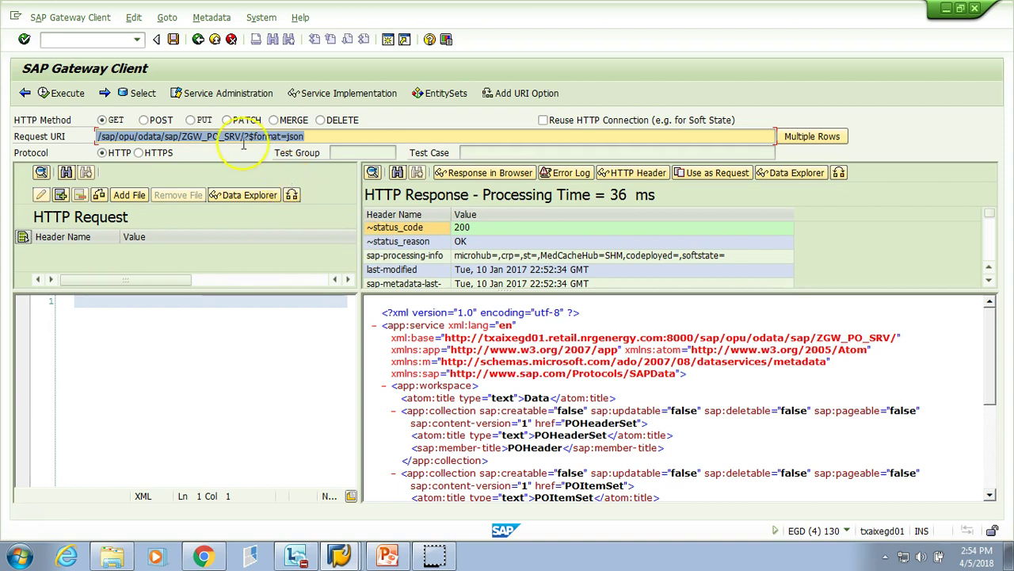
pyautogui.click(247, 139)
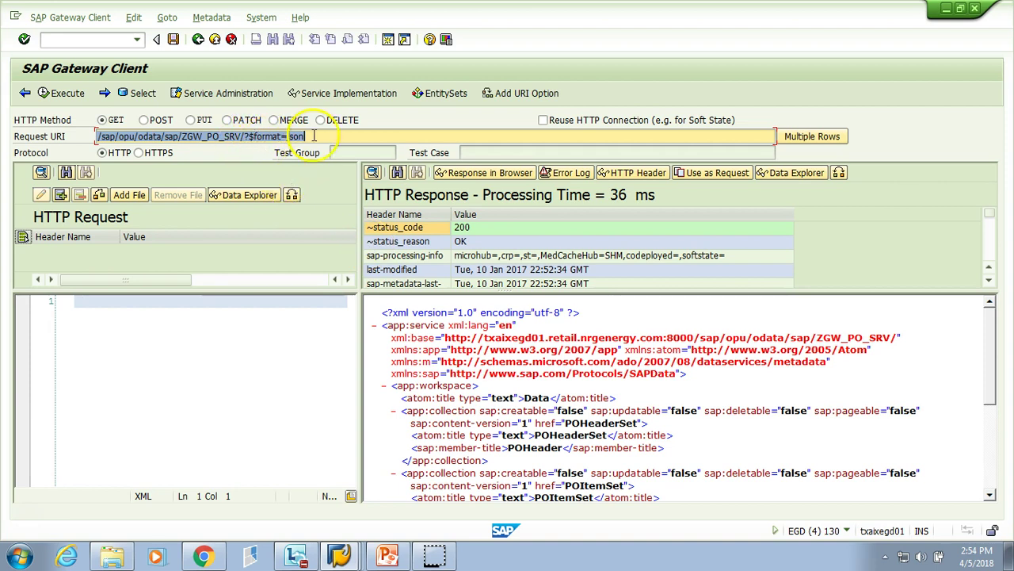
# Execute the GET request with the JSON format and examine the EntitySets entry in the response
pyautogui.click(67, 95)
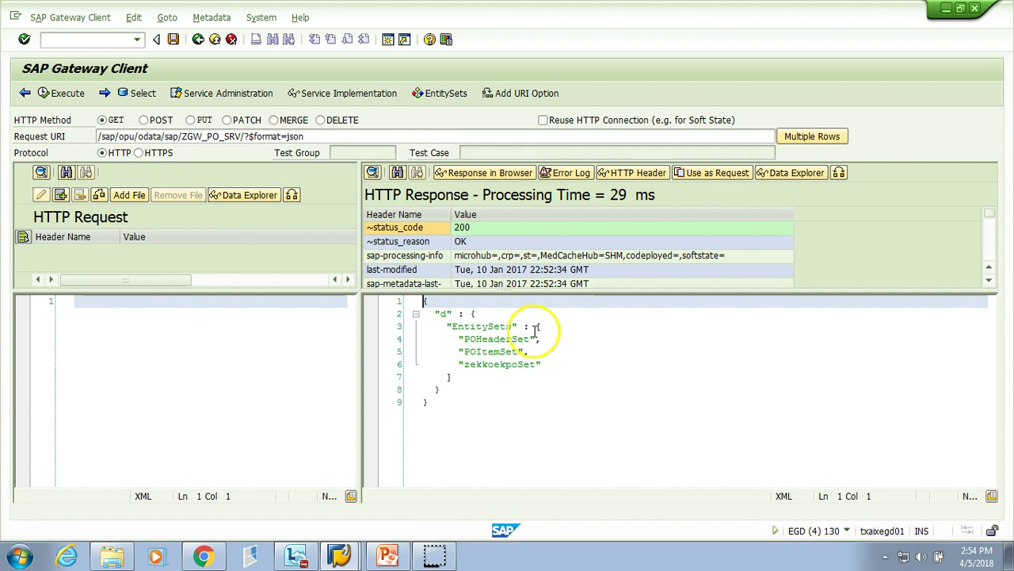
pyautogui.click(510, 327)
pyautogui.moveTo(509, 327); pyautogui.dragTo(465, 326)
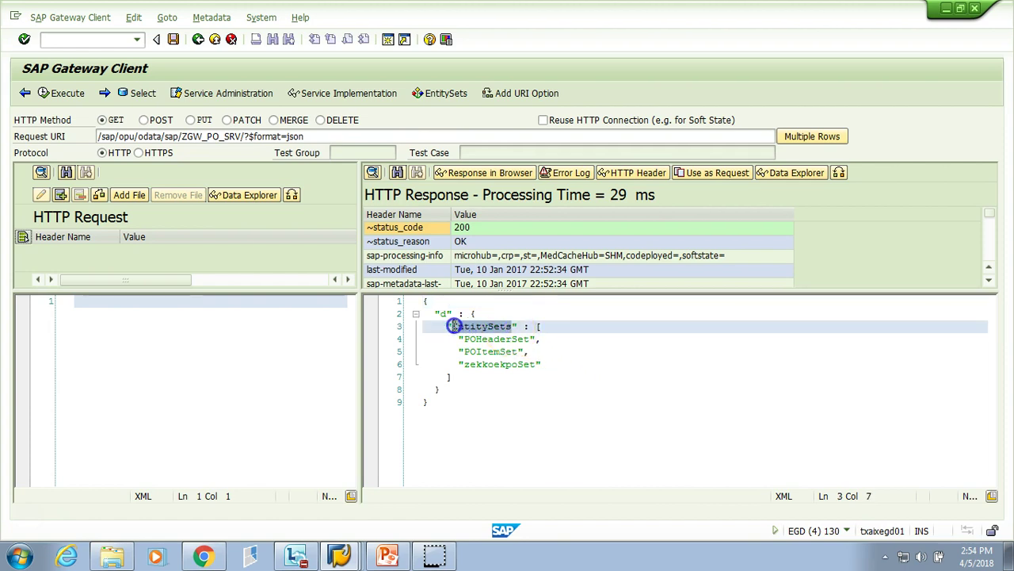
# Examine the entity set names listed under EntitySets in the JSON response
pyautogui.moveTo(542, 365); pyautogui.dragTo(468, 341)
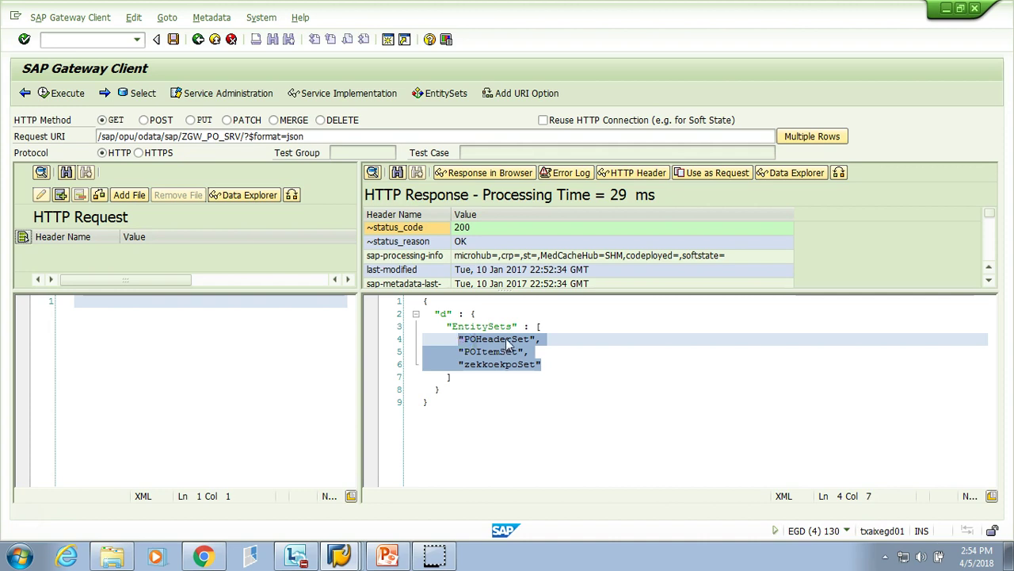
pyautogui.click(499, 351)
pyautogui.click(517, 363)
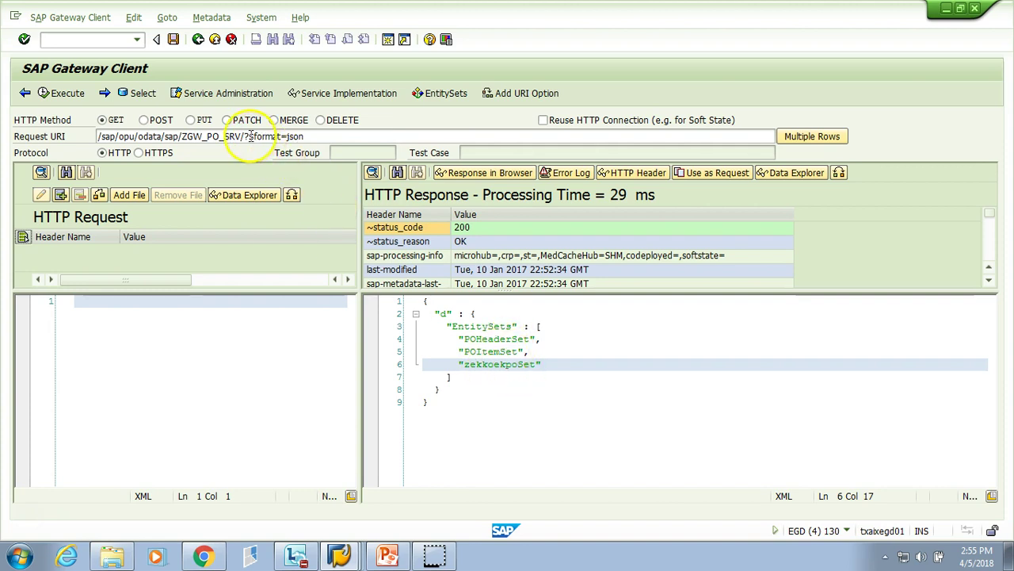
# Remove the ?$format=json option from the request URI and add the entity set POHeaderSet
pyautogui.moveTo(244, 136); pyautogui.dragTo(344, 139)
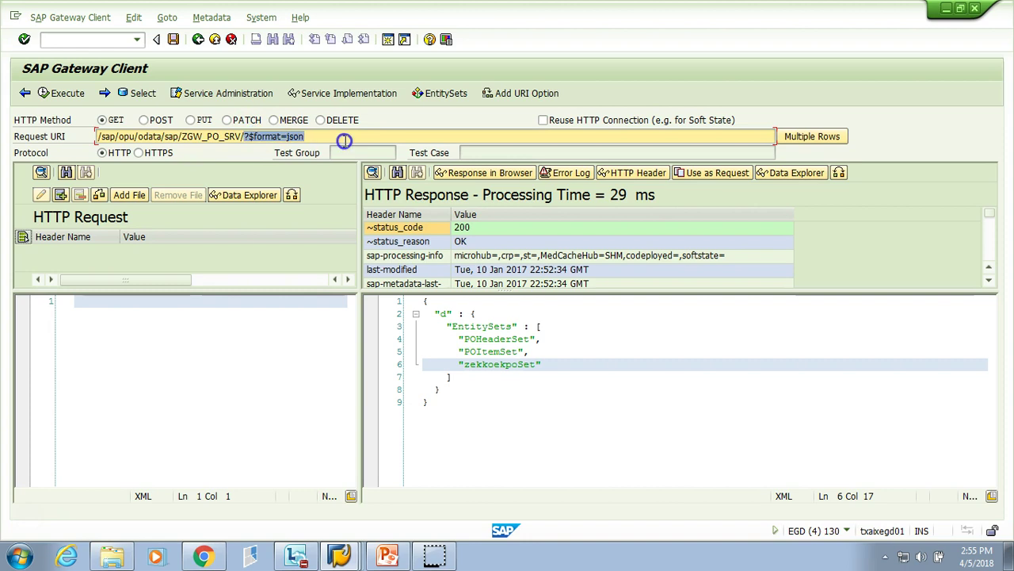
pyautogui.press('Delete')
pyautogui.click(446, 94)
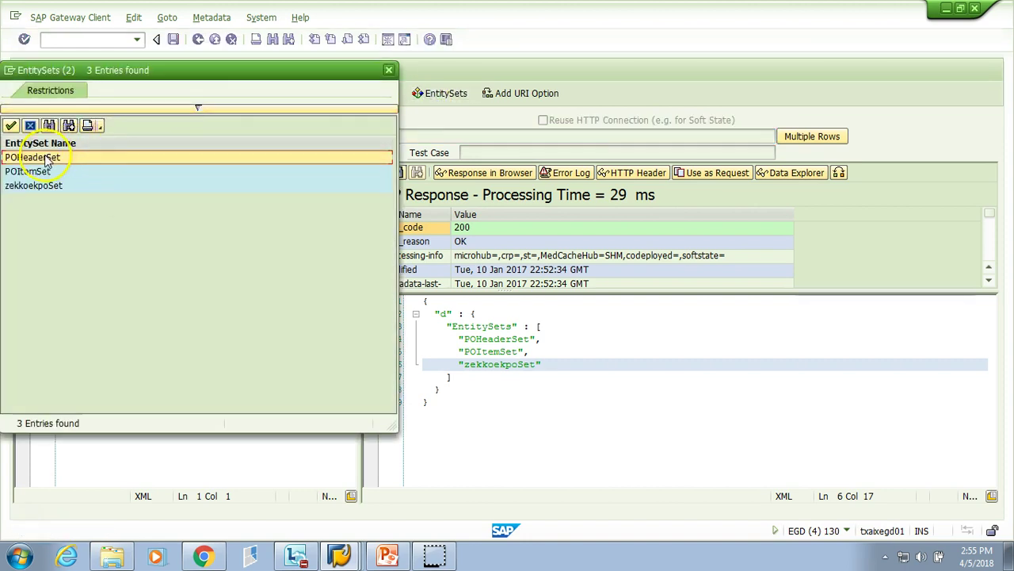
pyautogui.doubleClick(45, 158)
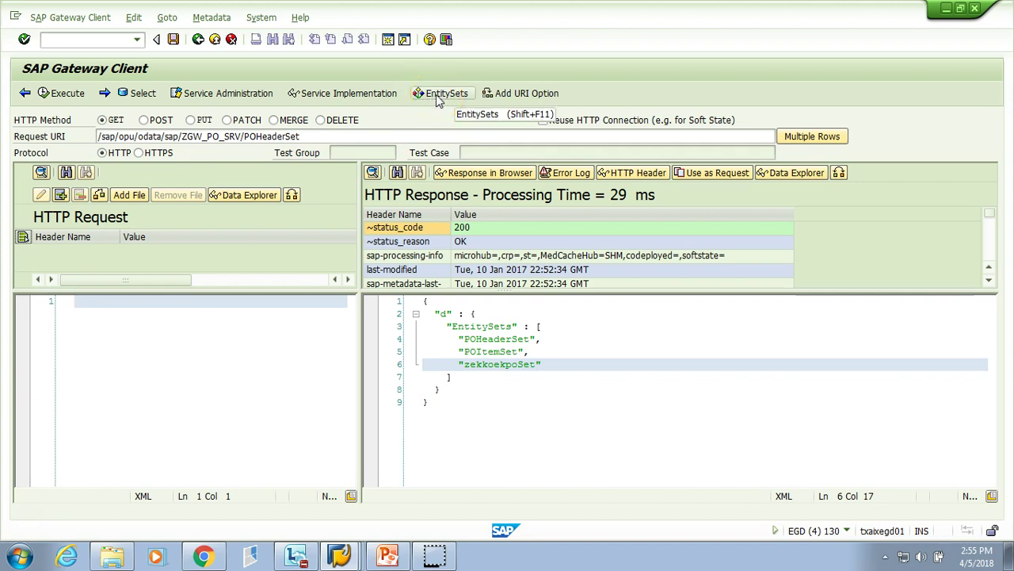
# Execute the GET request for POHeaderSet and examine the purchase order header entries in the XML response
pyautogui.click(64, 94)
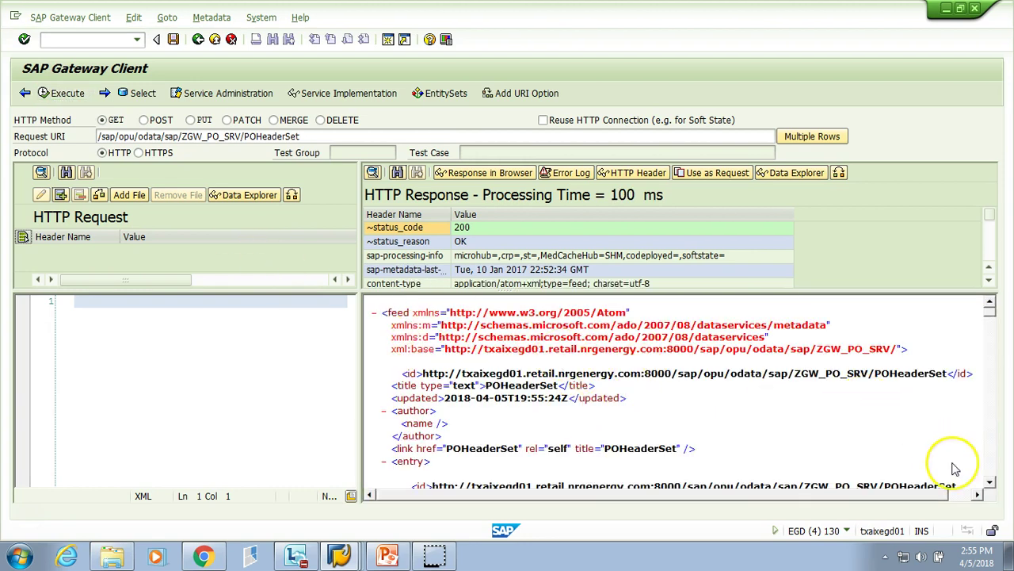
pyautogui.click(990, 483)
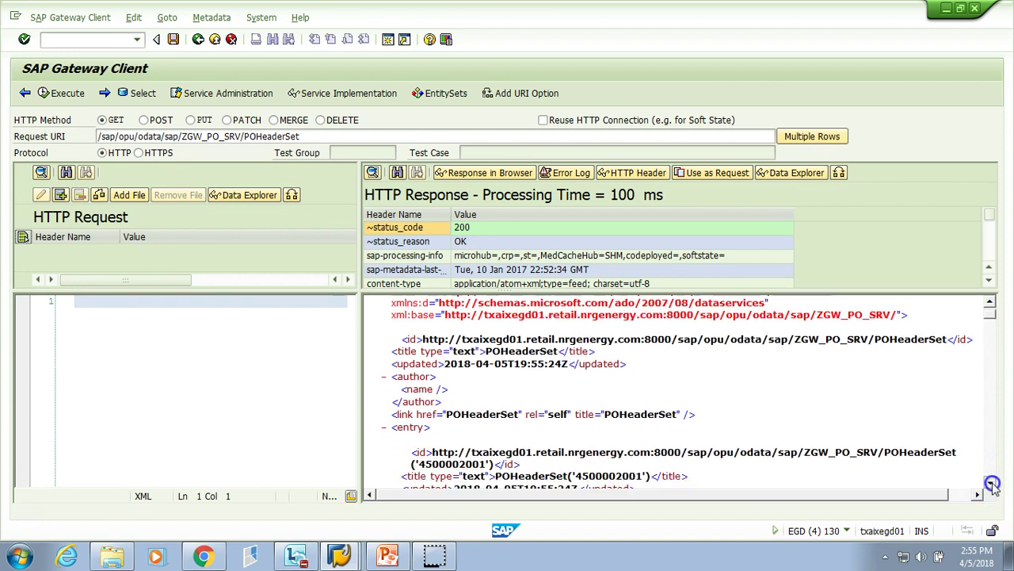
pyautogui.moveTo(993, 486); pyautogui.dragTo(988, 483)
pyautogui.moveTo(438, 356); pyautogui.dragTo(507, 394)
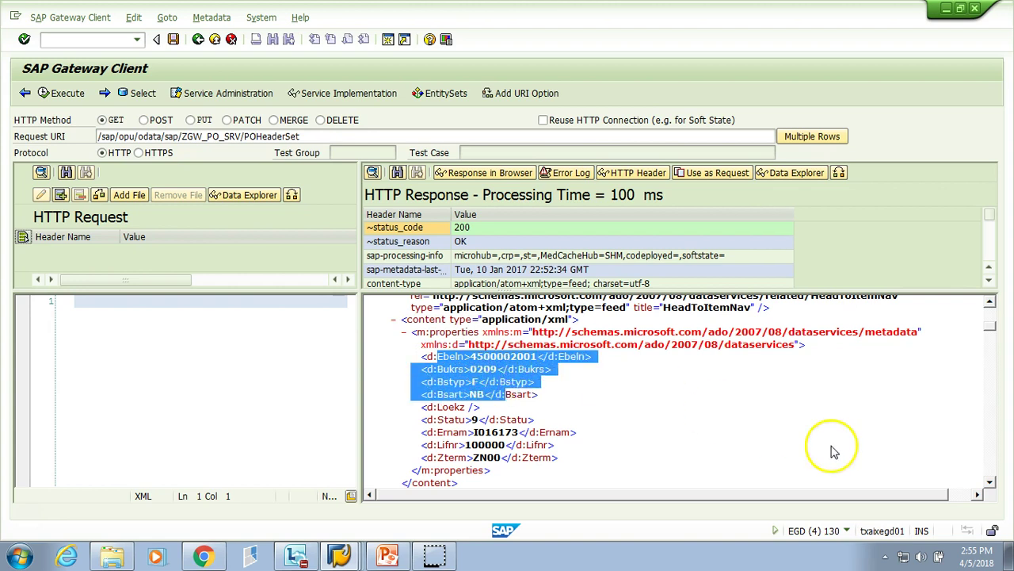
pyautogui.click(990, 483)
pyautogui.click(990, 483)
pyautogui.click(990, 484)
pyautogui.click(992, 485)
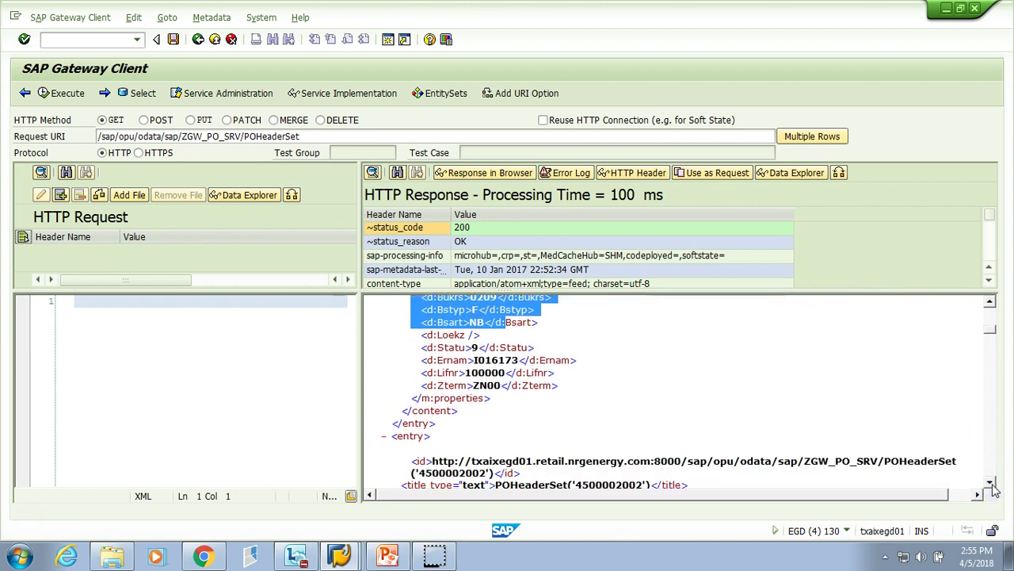
pyautogui.click(990, 449)
pyautogui.click(589, 455)
pyautogui.click(517, 446)
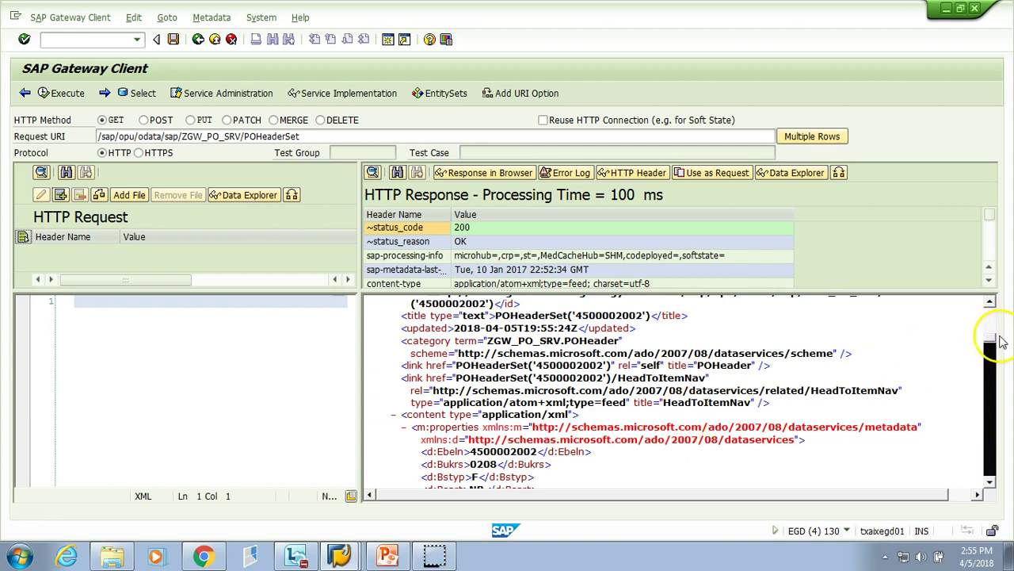
pyautogui.moveTo(991, 339); pyautogui.dragTo(989, 311)
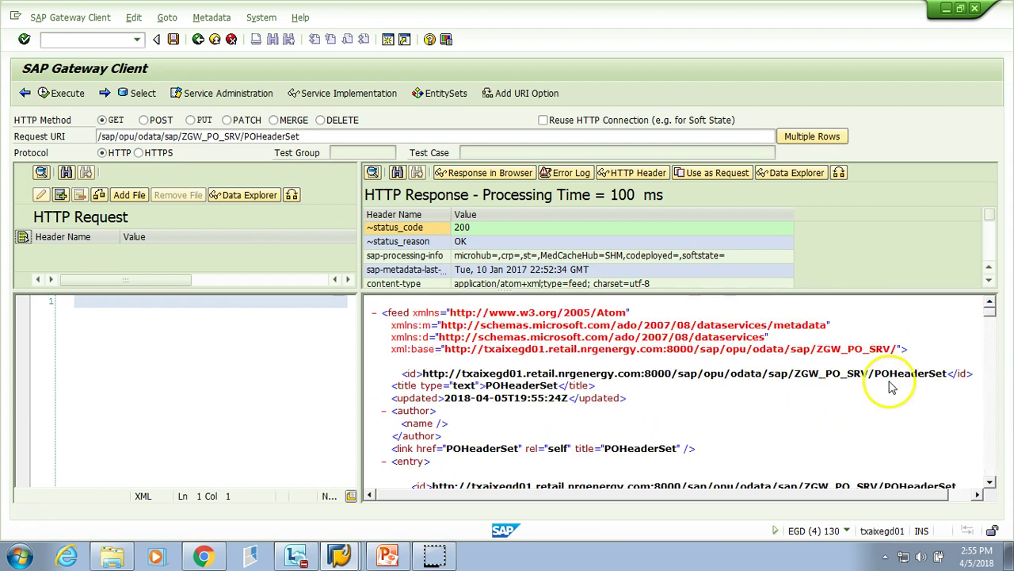
# Copy the POHeaderSet URL from the feed's id element in the response and open it in a new Chrome tab
pyautogui.click(947, 373)
pyautogui.moveTo(947, 372); pyautogui.dragTo(428, 377)
pyautogui.hotkey('ctrl', 'c')
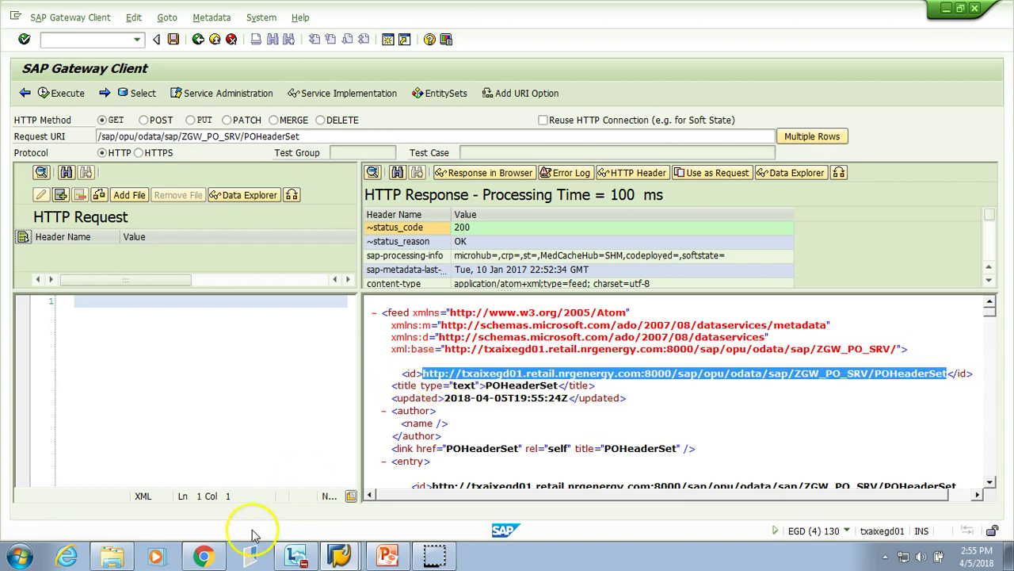
pyautogui.click(204, 557)
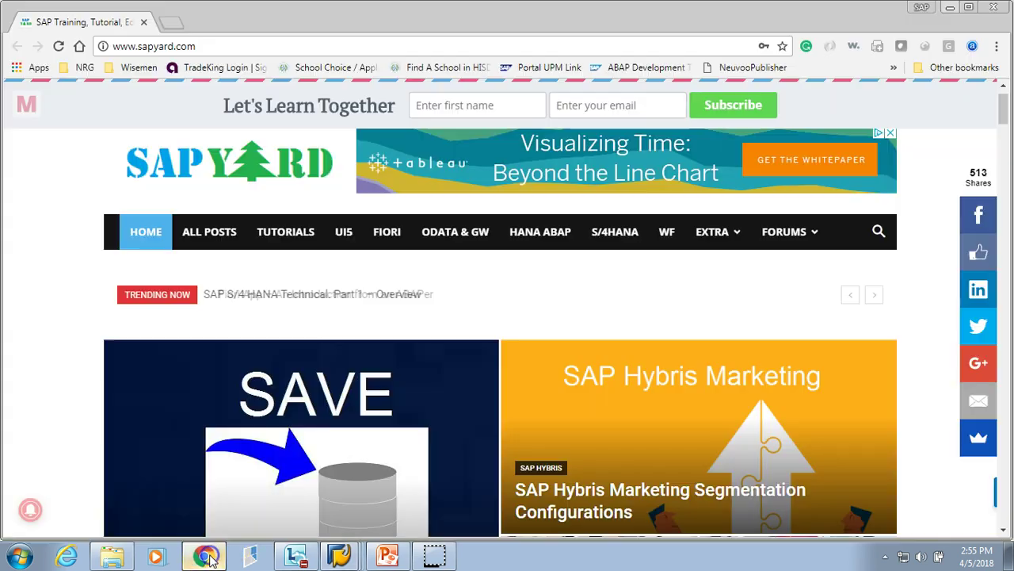
pyautogui.click(174, 27)
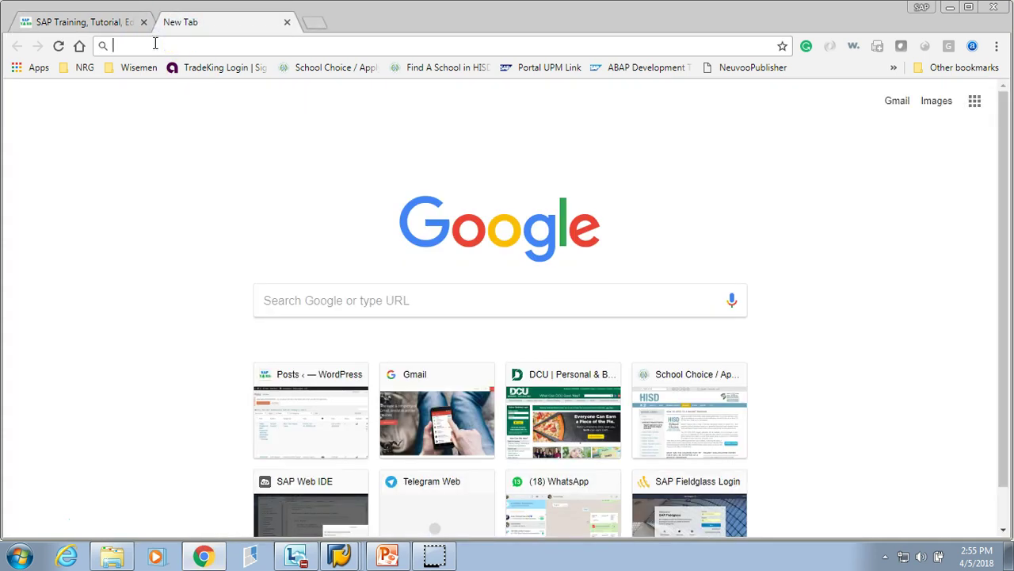
pyautogui.hotkey('ctrl', 'v')
pyautogui.press('Return')
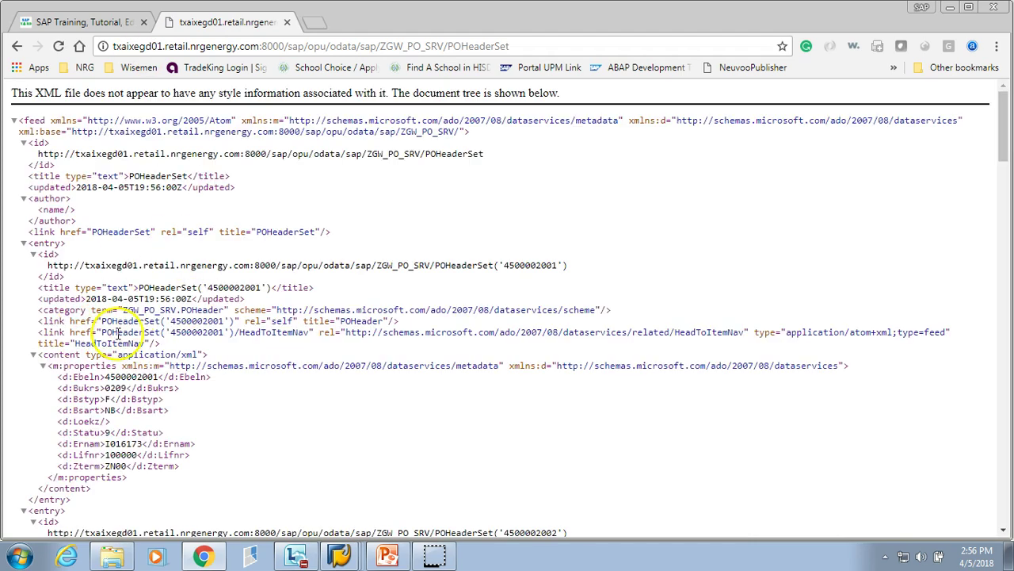
# Examine the first entry's properties and the service URL of the POHeaderSet feed in the browser
pyautogui.tripleClick(74, 379)
pyautogui.click(88, 408)
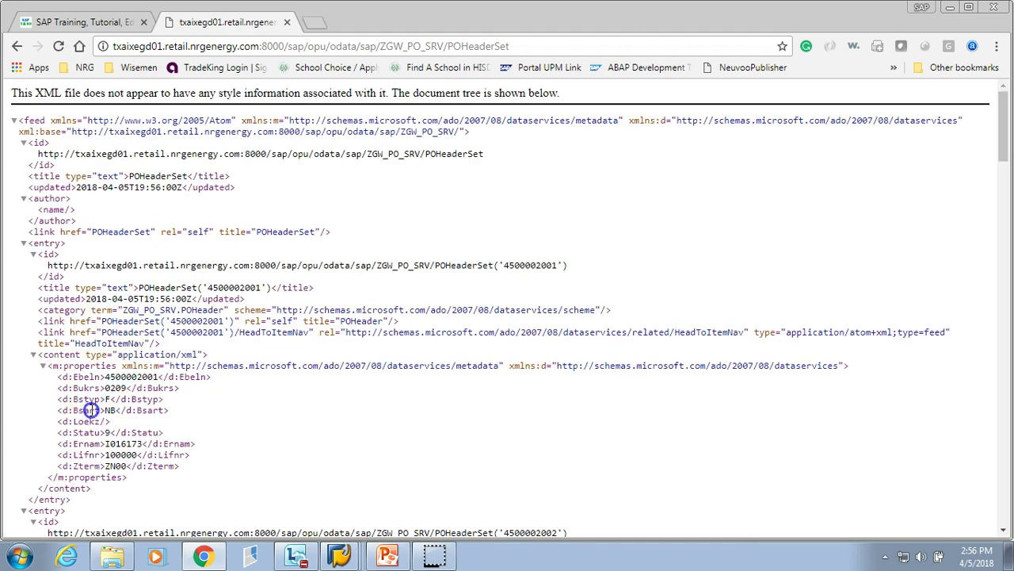
pyautogui.moveTo(511, 46); pyautogui.dragTo(118, 51)
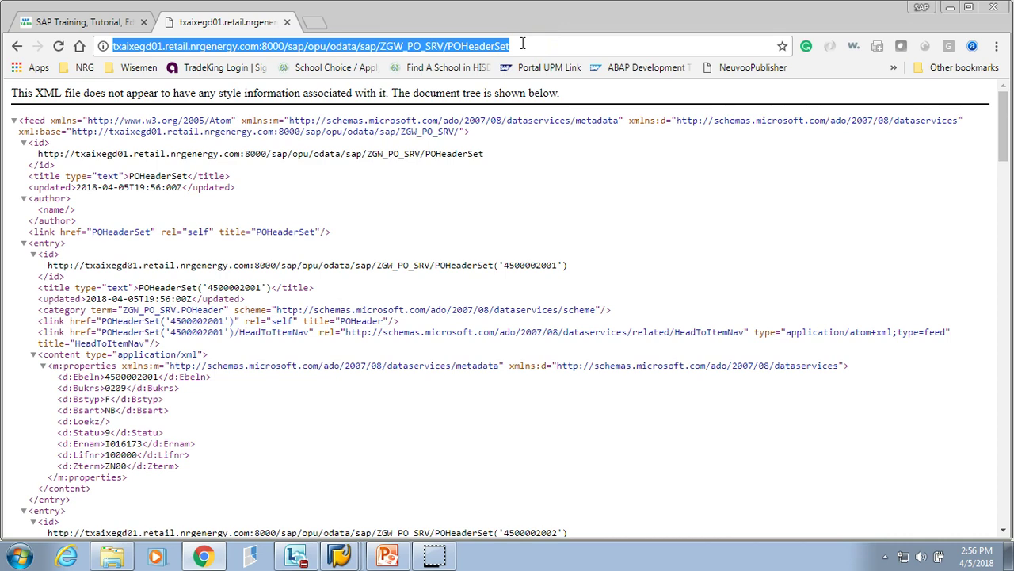
pyautogui.moveTo(1003, 143)
pyautogui.mouseDown()
pyautogui.moveTo(1005, 229)
pyautogui.moveTo(1004, 155)
pyautogui.mouseUp()
# Return to the SAP Gateway Client and add the URI option $format=json to the POHeaderSet request
pyautogui.moveTo(342, 560)
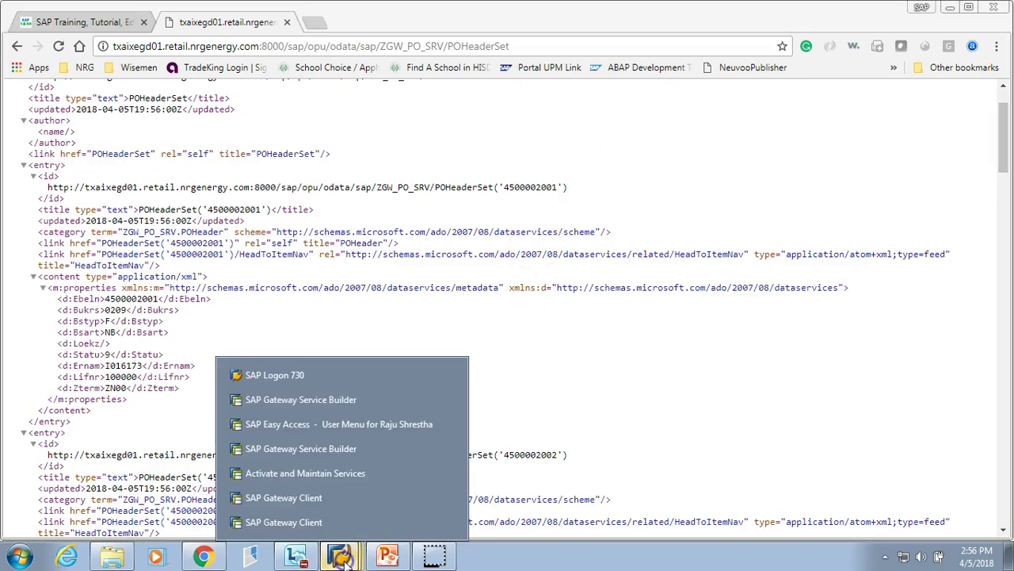
pyautogui.click(317, 521)
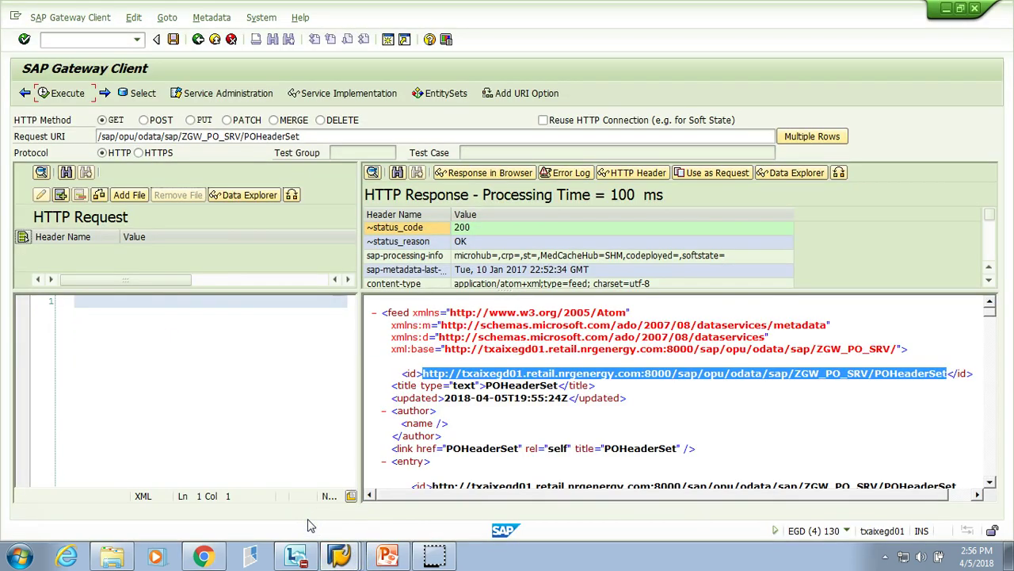
pyautogui.click(341, 136)
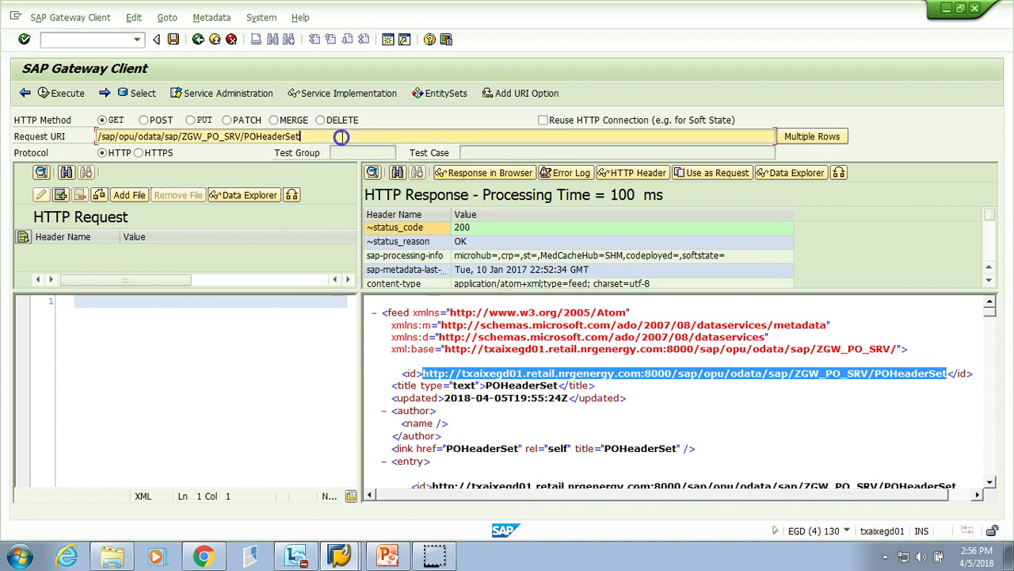
pyautogui.click(449, 94)
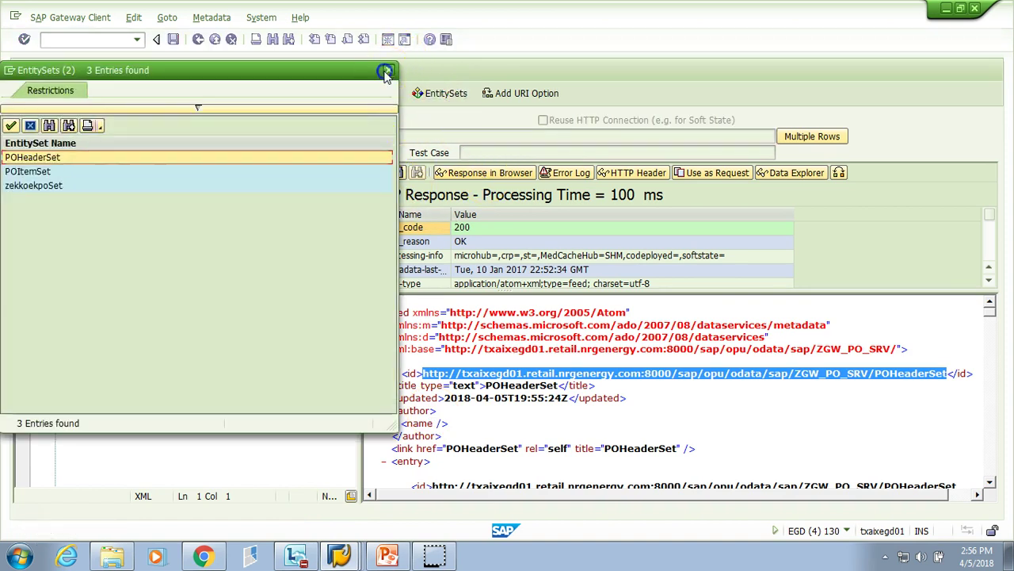
pyautogui.click(387, 72)
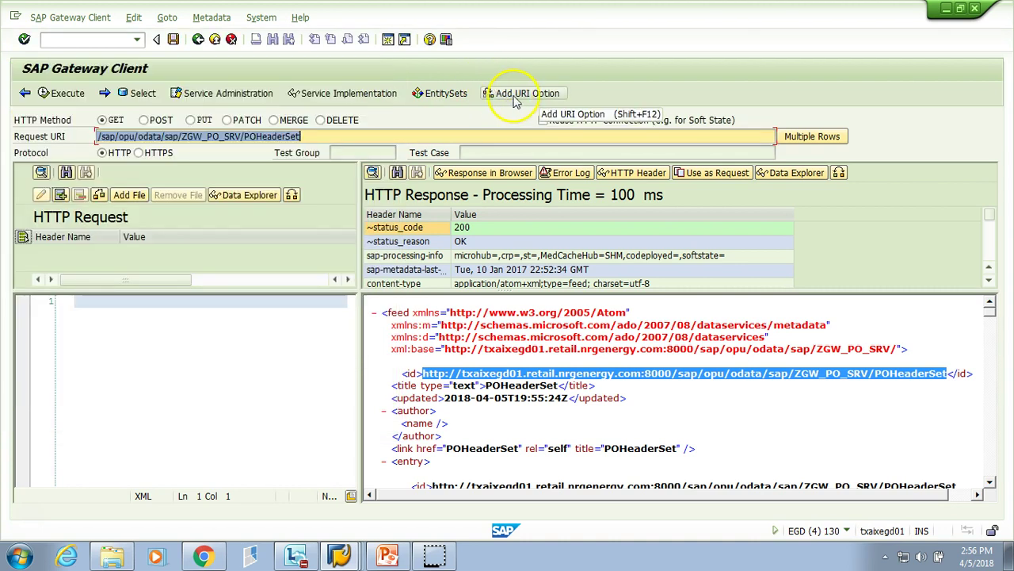
pyautogui.click(541, 93)
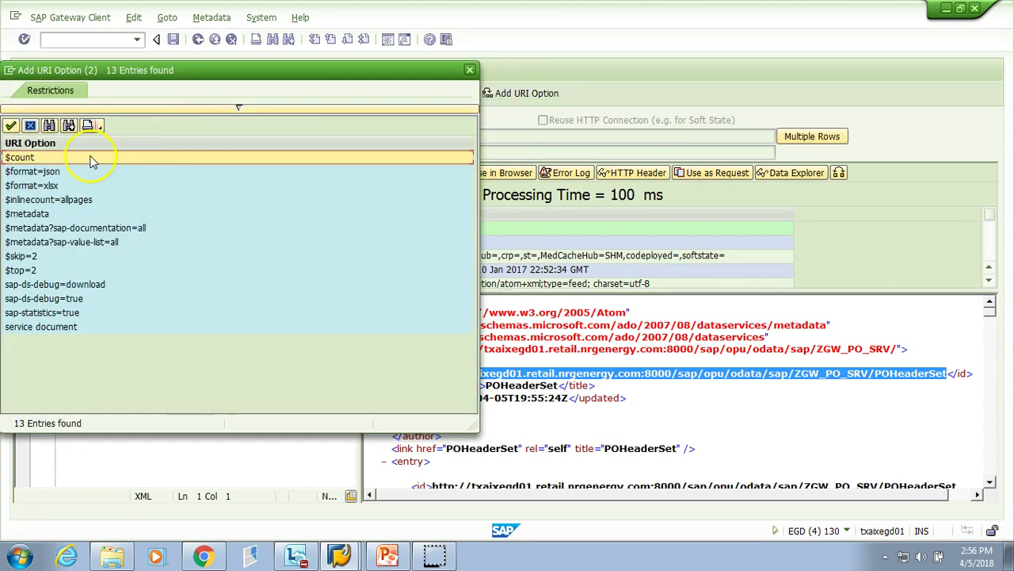
pyautogui.doubleClick(43, 173)
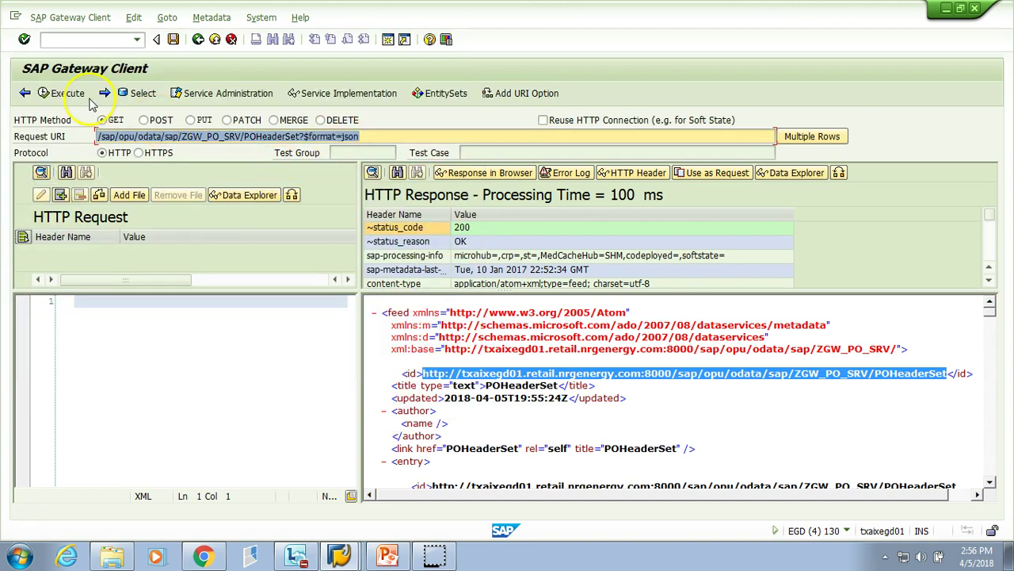
# Execute the POHeaderSet request in JSON format and examine the header fields in the response
pyautogui.click(64, 94)
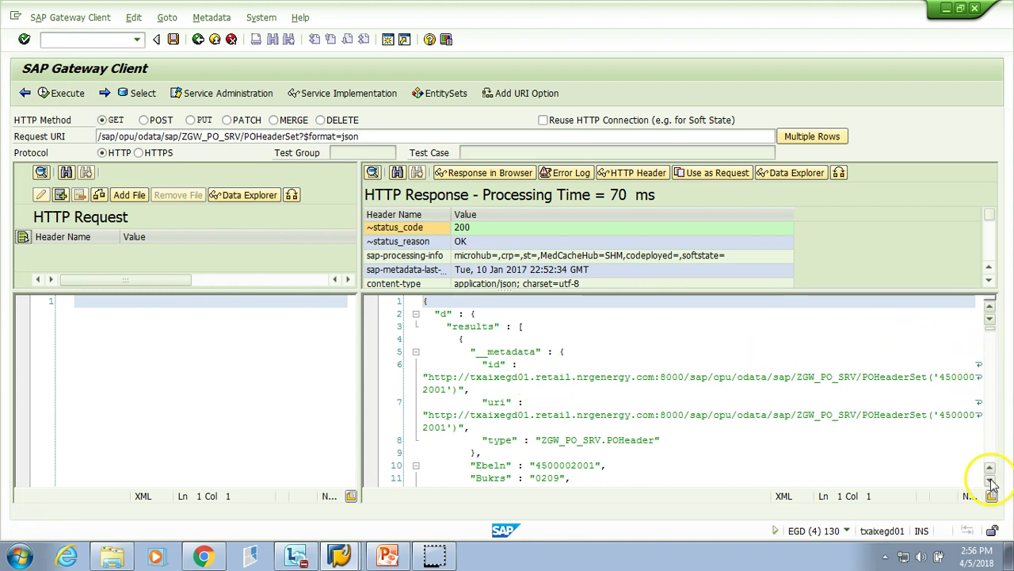
pyautogui.scroll(-5, 990, 480)
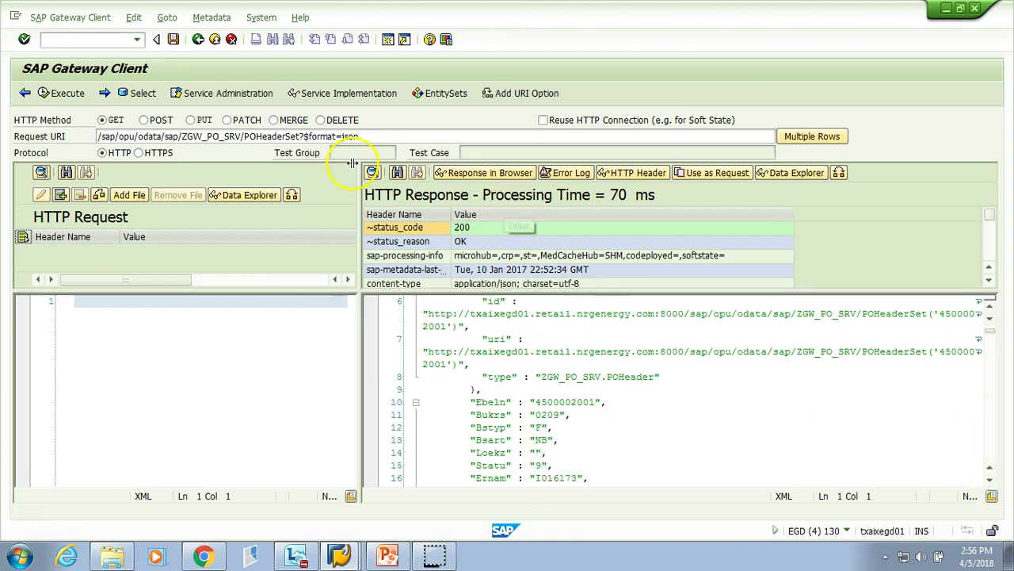
pyautogui.click(305, 136)
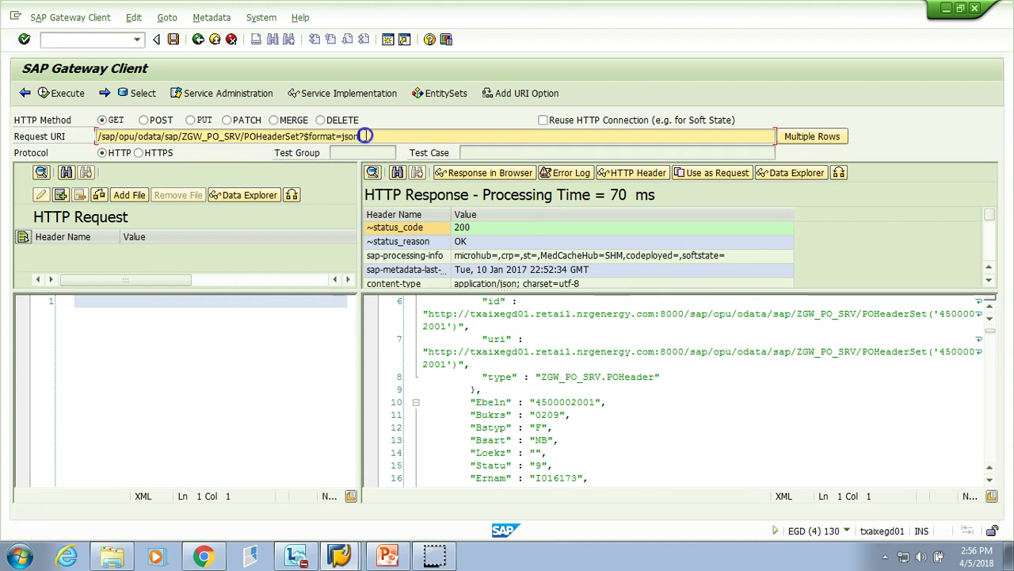
# Switch to Chrome, append ?$format=json to the POHeaderSet URL, load it and look through the returned JSON entries
pyautogui.click(204, 554)
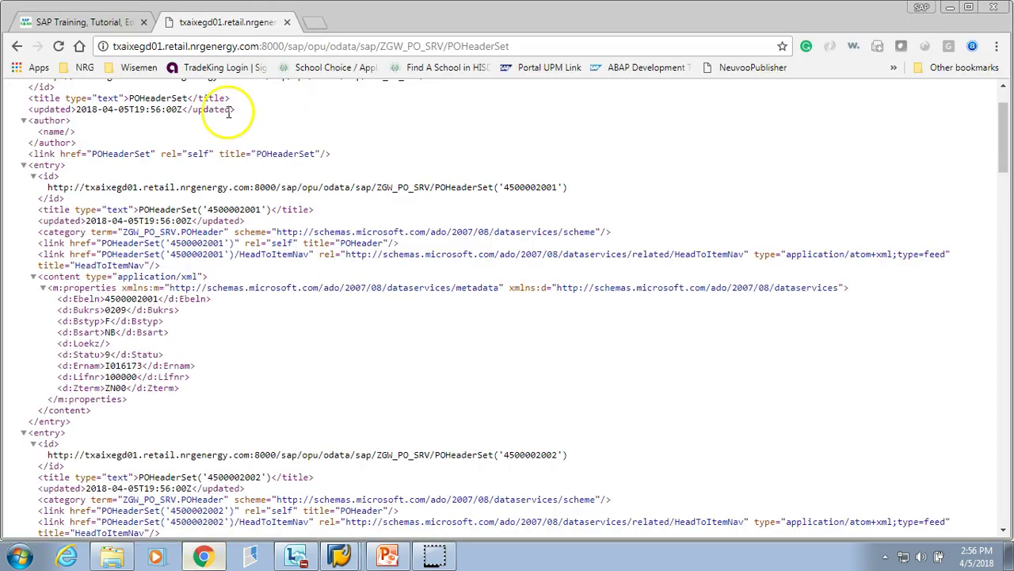
pyautogui.click(525, 46)
pyautogui.click(523, 46)
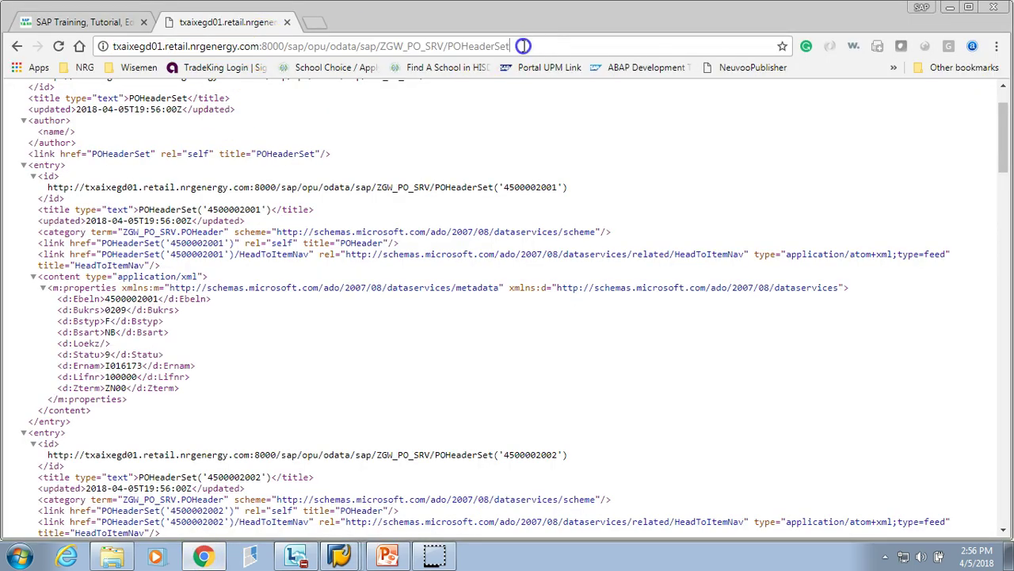
pyautogui.write('?$format=json')
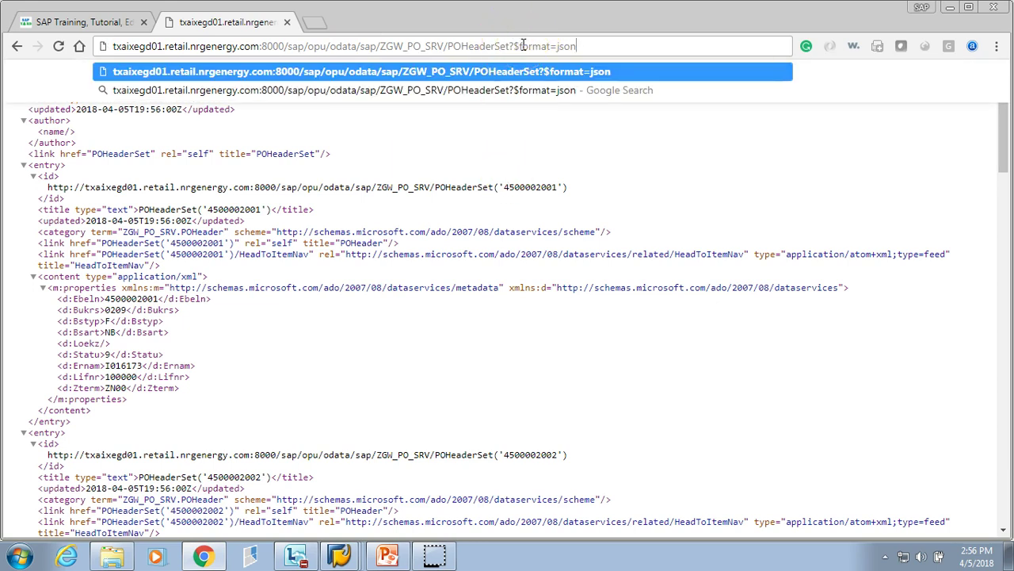
pyautogui.click(588, 42)
pyautogui.press('Return')
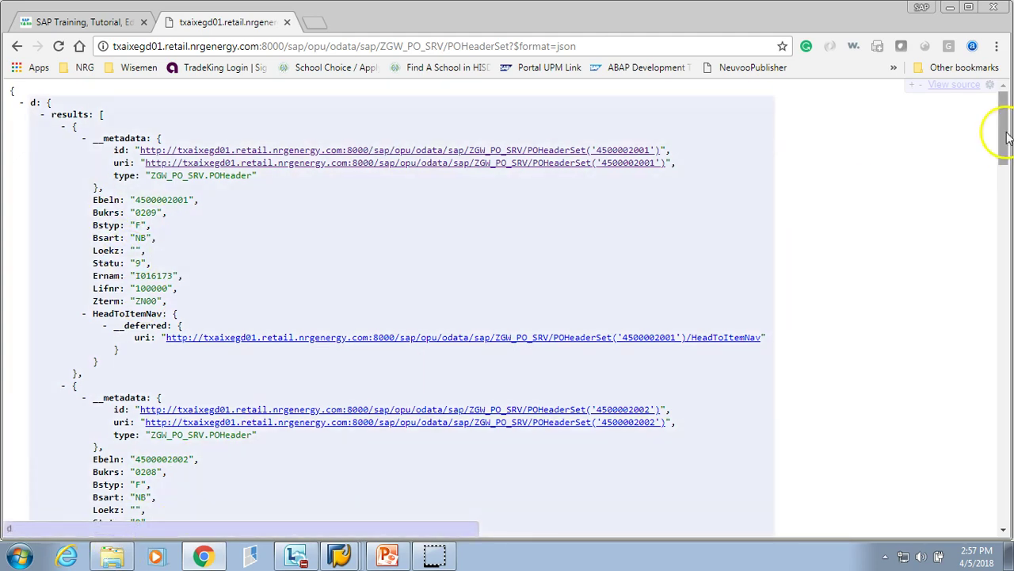
pyautogui.moveTo(1007, 137); pyautogui.dragTo(1009, 301)
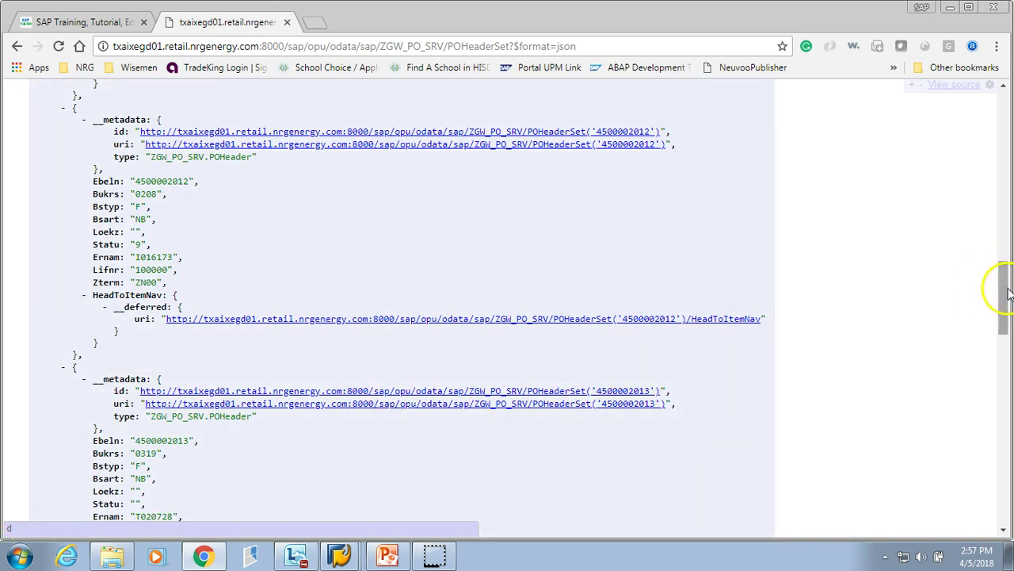
pyautogui.moveTo(1008, 293); pyautogui.dragTo(1005, 333)
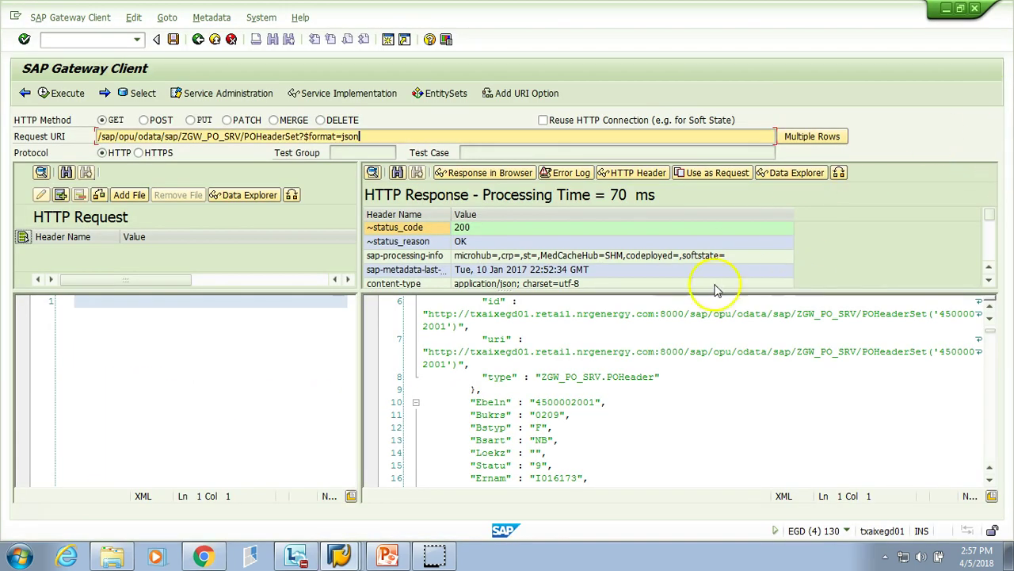
# Check the system, program and transaction details of the SAP Gateway Client session
pyautogui.click(846, 531)
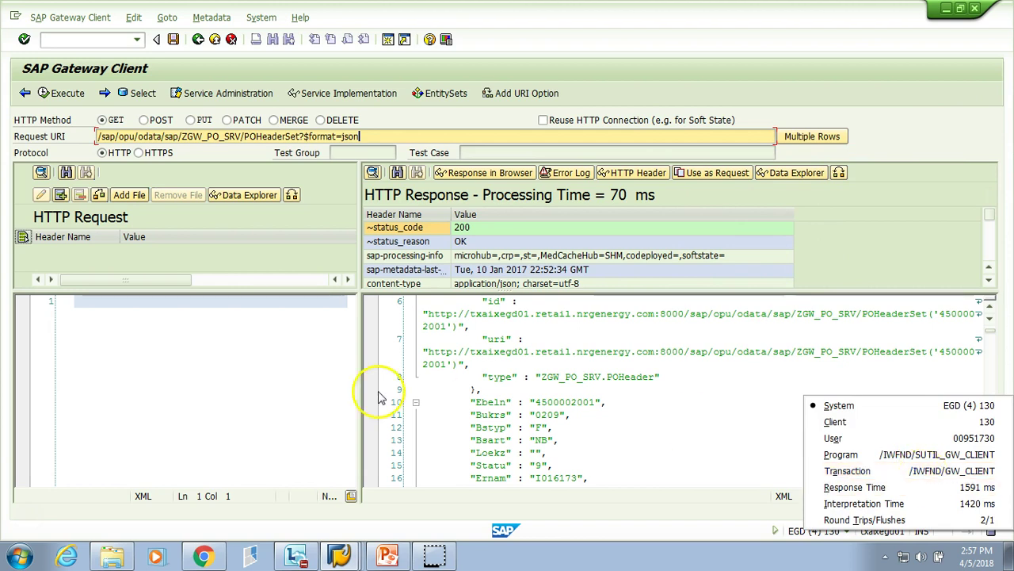
pyautogui.click(276, 136)
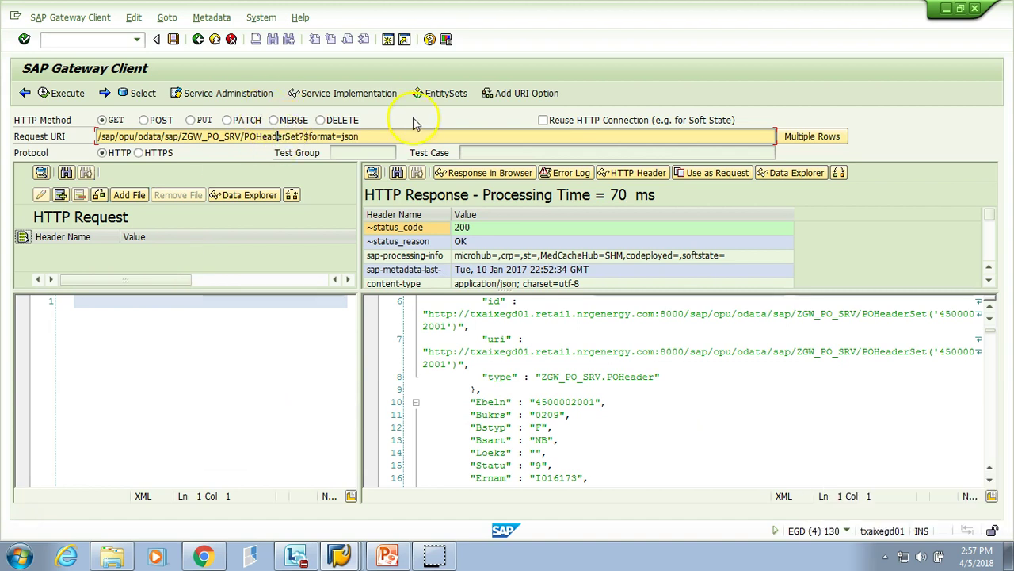
# Change the request URI to the POItemSet entity set and remove its ?$format=json option
pyautogui.click(445, 93)
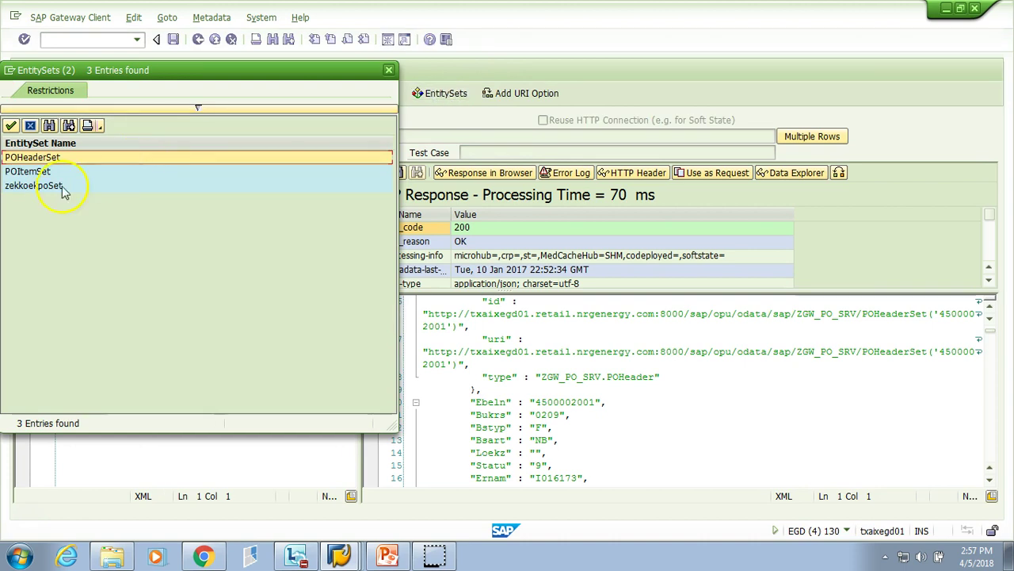
pyautogui.doubleClick(27, 173)
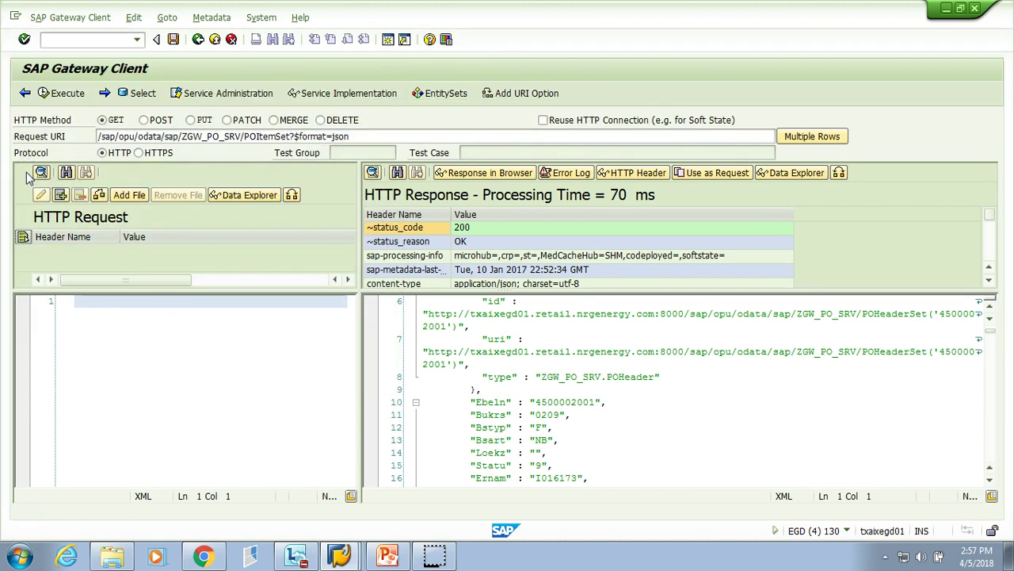
pyautogui.moveTo(290, 137); pyautogui.dragTo(350, 137)
pyautogui.press('Delete')
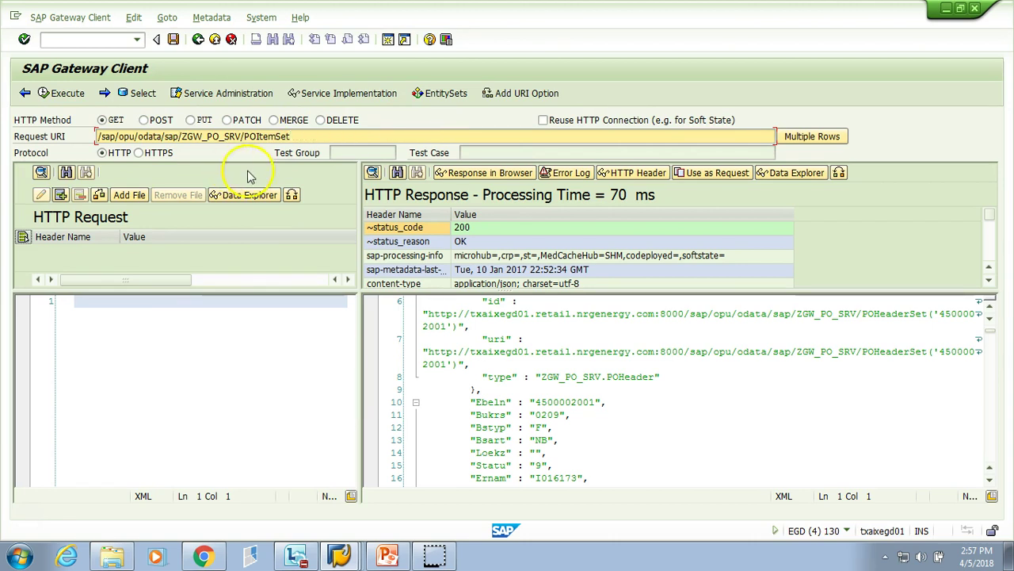
# Execute the POItemSet GET request and examine the first item's properties in the XML response
pyautogui.click(68, 93)
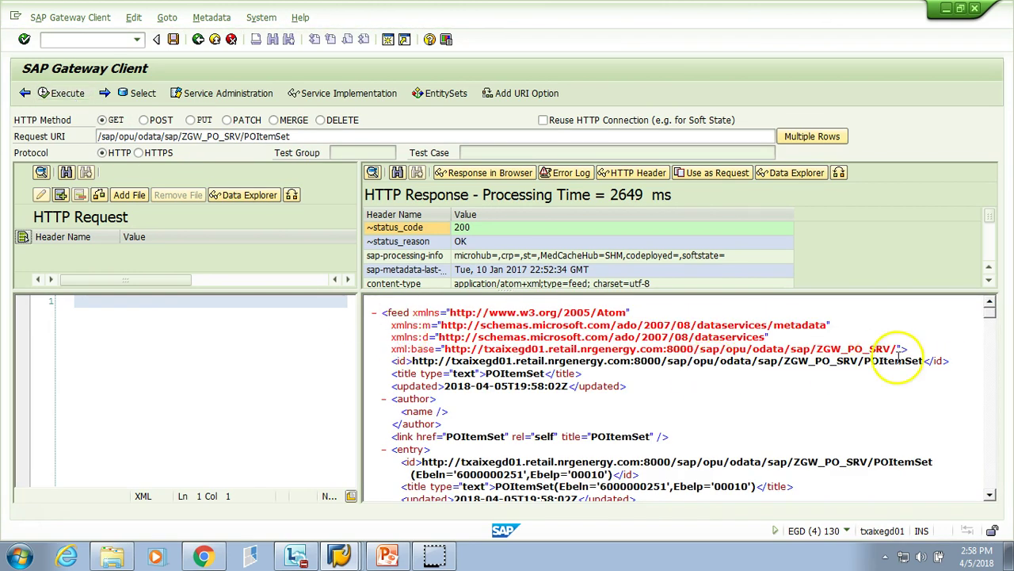
pyautogui.click(989, 494)
pyautogui.click(990, 495)
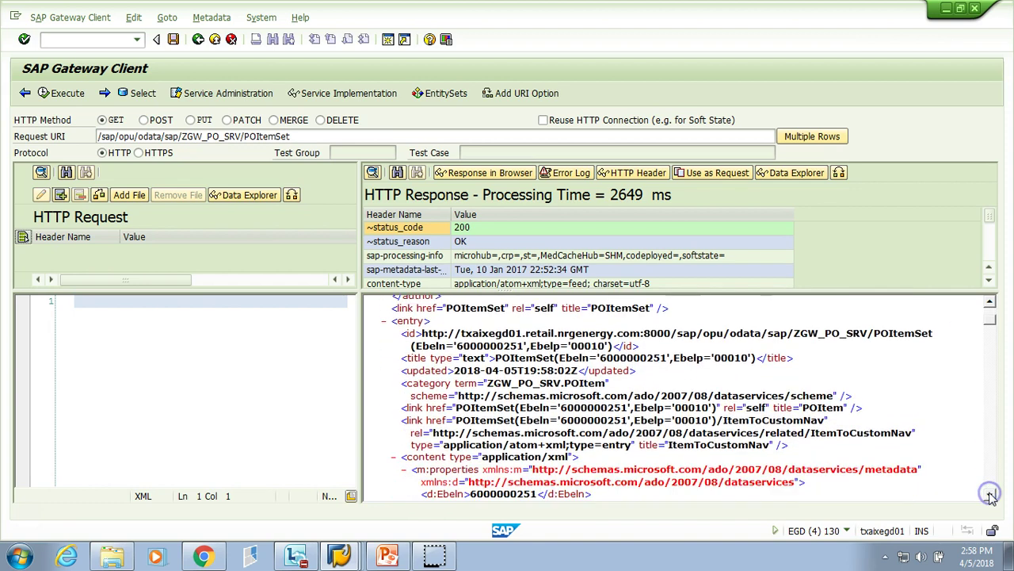
pyautogui.click(990, 495)
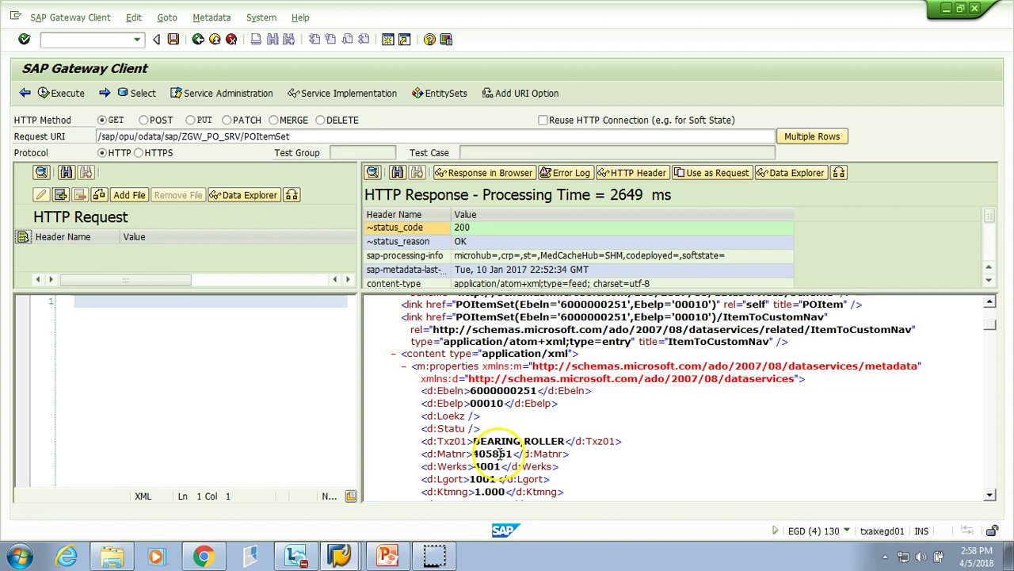
# Append ?$format=json to the POItemSet request URI and execute the request
pyautogui.click(305, 133)
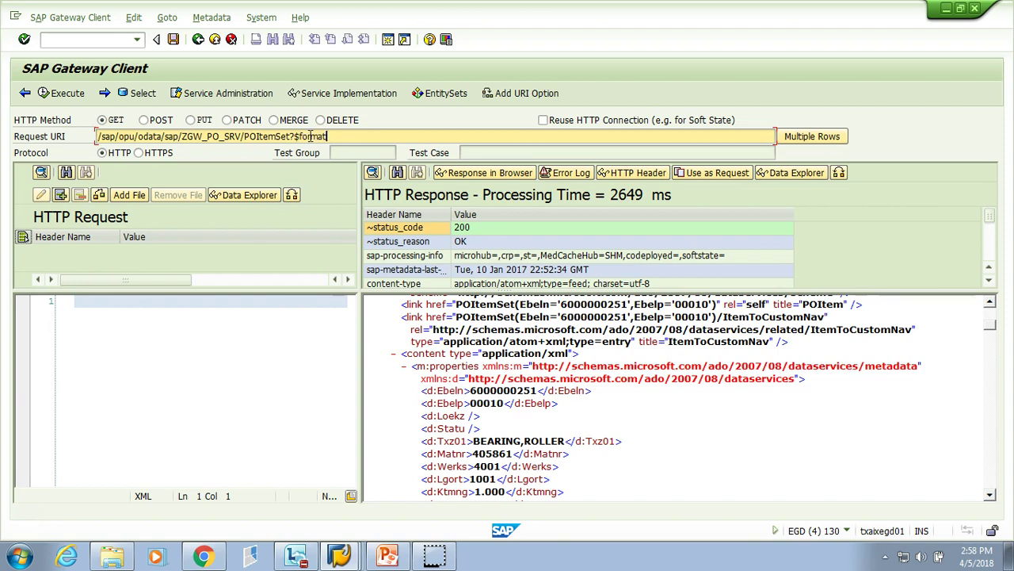
pyautogui.press('Return')
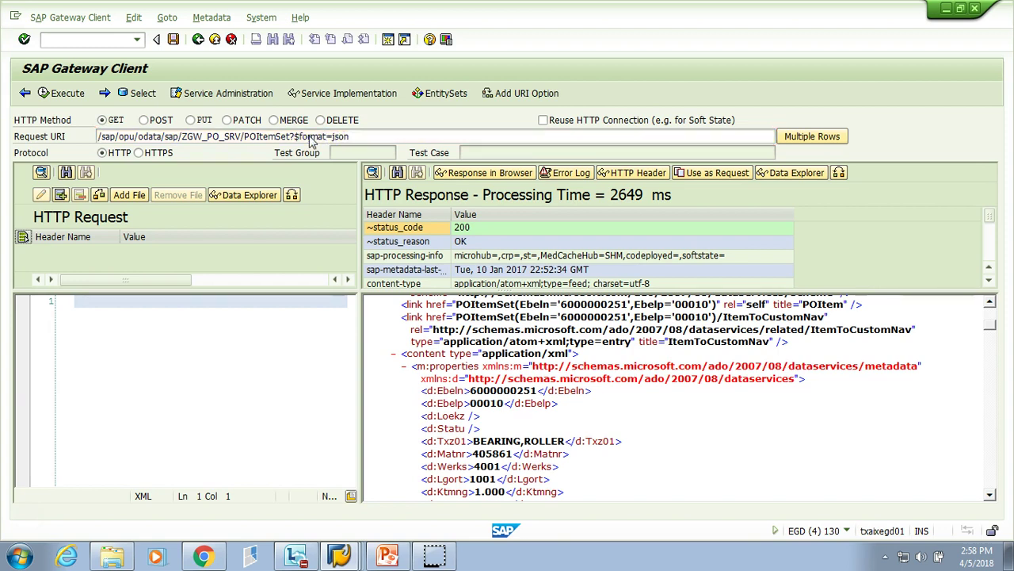
pyautogui.click(63, 93)
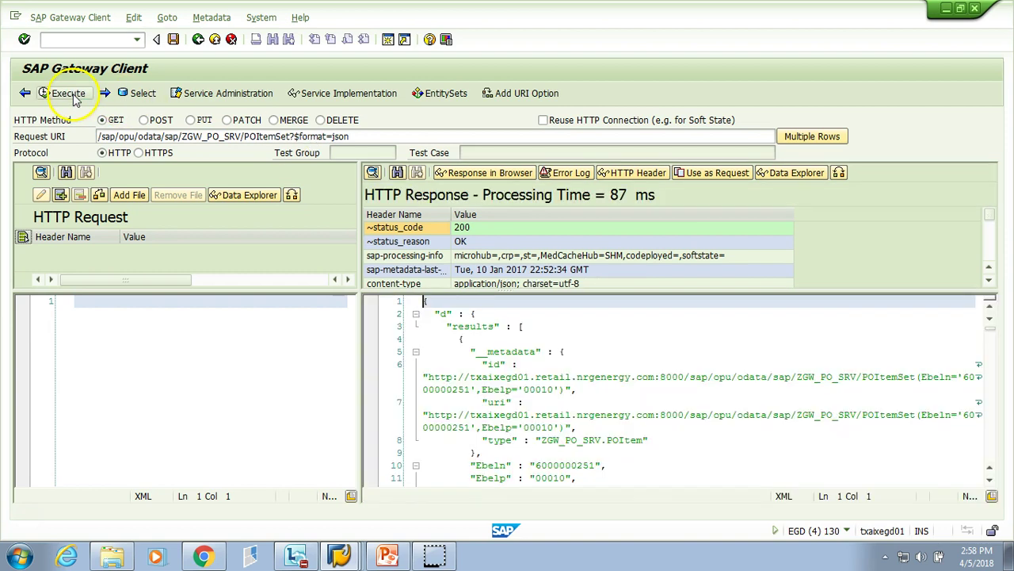
# Copy the relative POItemSet request URI, switch to Chrome and try to load it in place of the POHeaderSet address
pyautogui.click(367, 135)
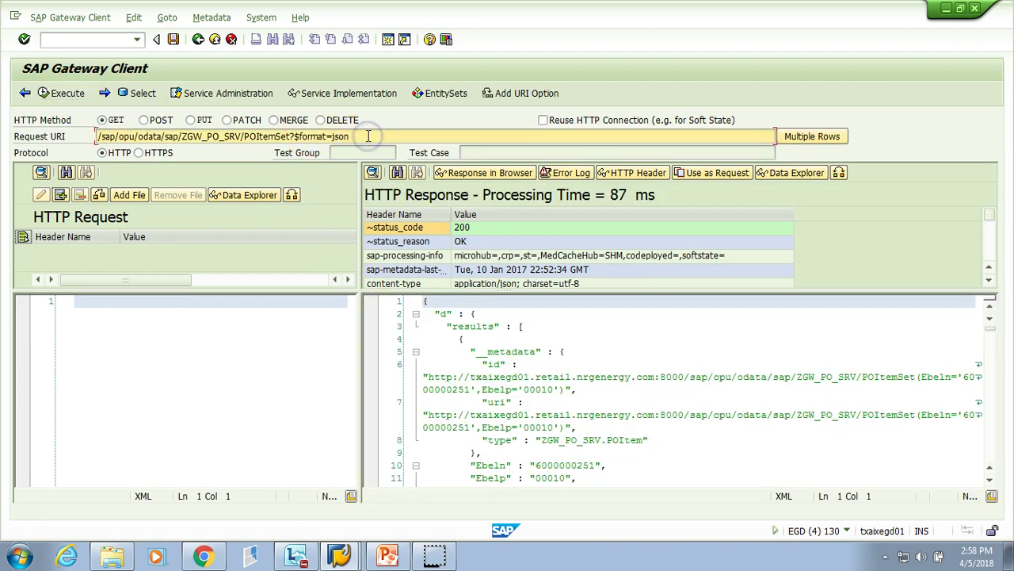
pyautogui.moveTo(361, 137); pyautogui.dragTo(101, 137)
pyautogui.hotkey('ctrl', 'c')
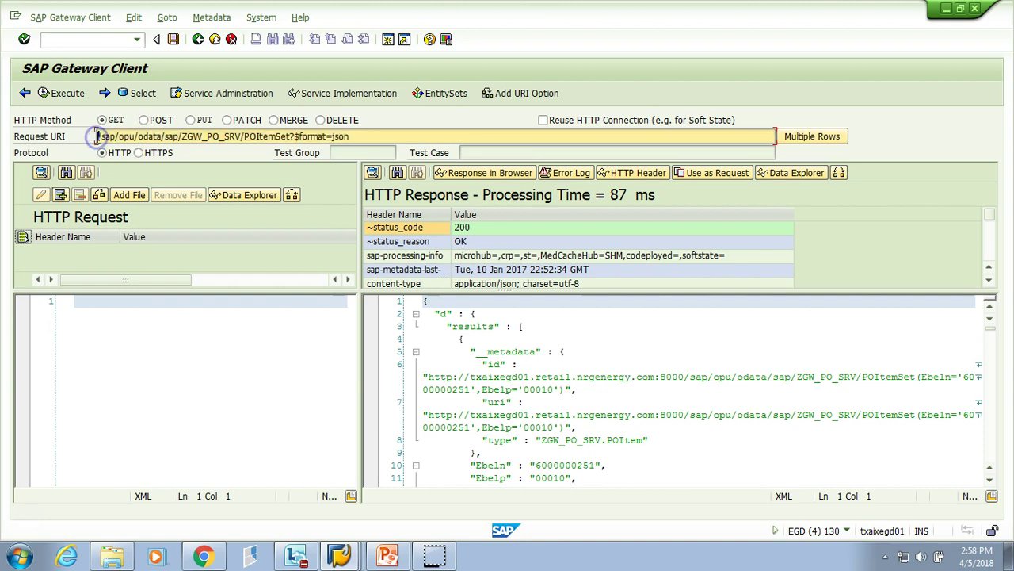
pyautogui.click(204, 557)
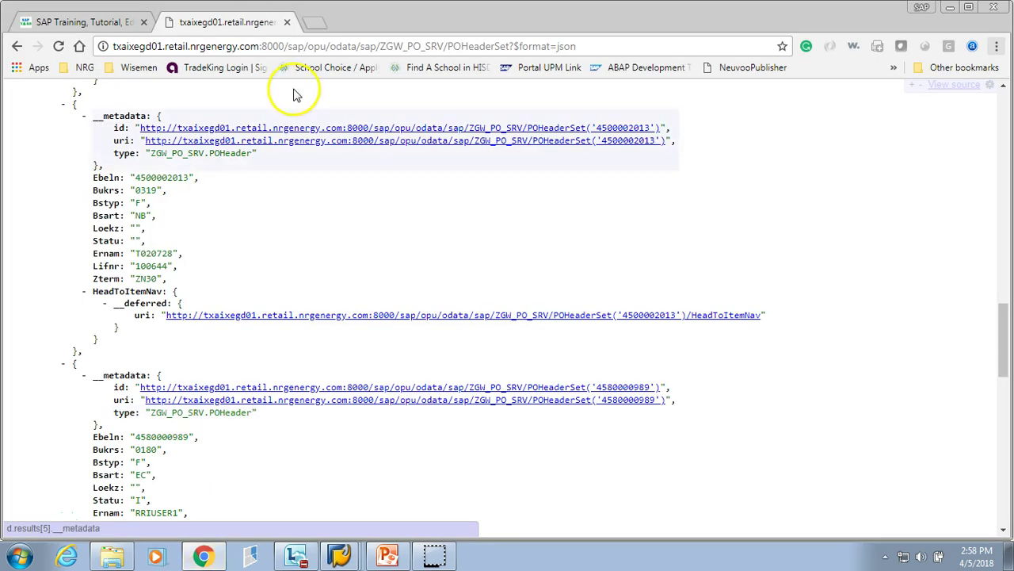
pyautogui.click(307, 48)
pyautogui.hotkey('ctrl', 'v')
pyautogui.press('Return')
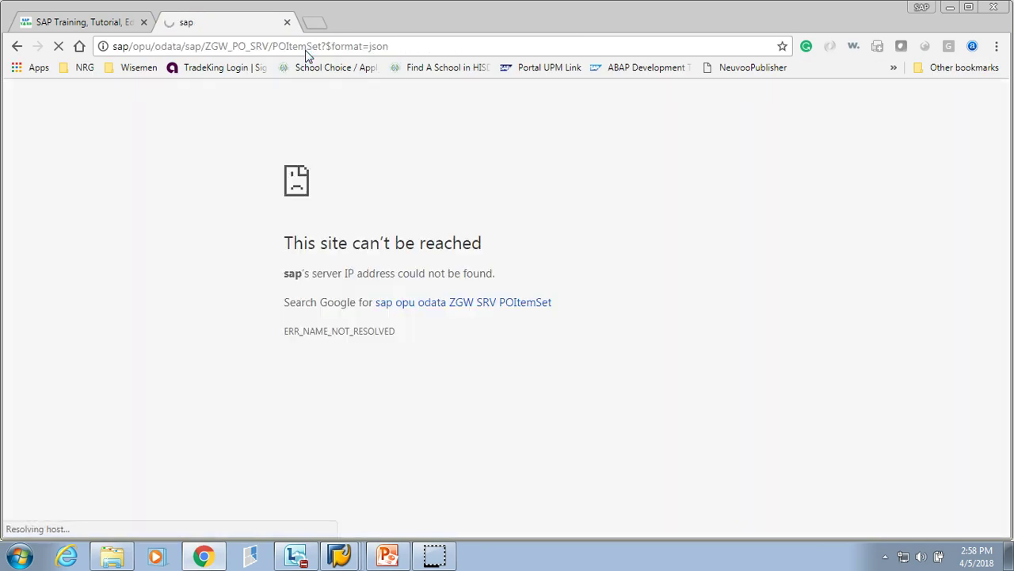
# Switch to the SAP Gateway Client, copy the full POItemSet URL without its key from the response, and load it in Chrome
pyautogui.hotkey('alt', 'Tab')
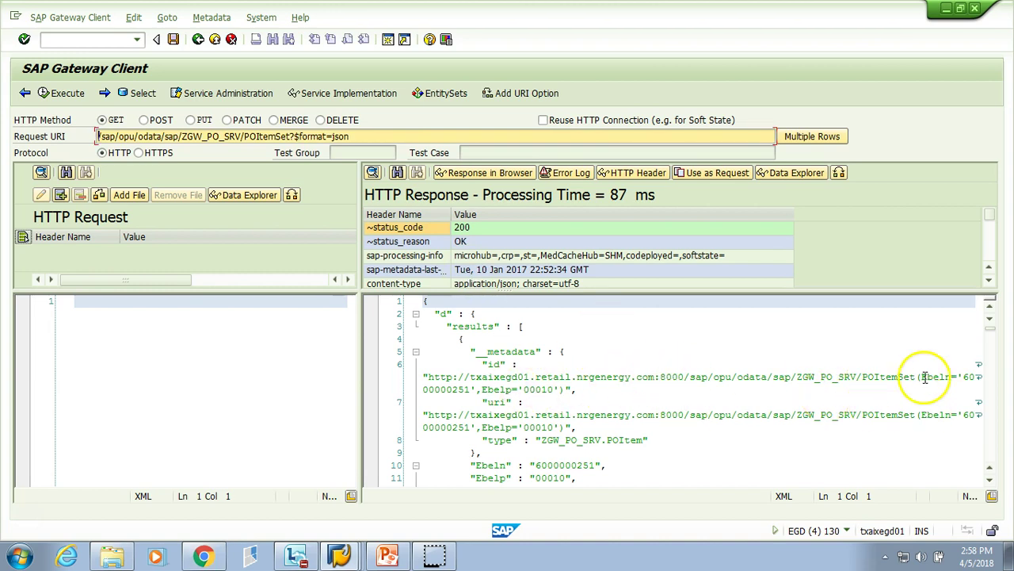
pyautogui.moveTo(916, 378); pyautogui.dragTo(434, 379)
pyautogui.hotkey('ctrl', 'c')
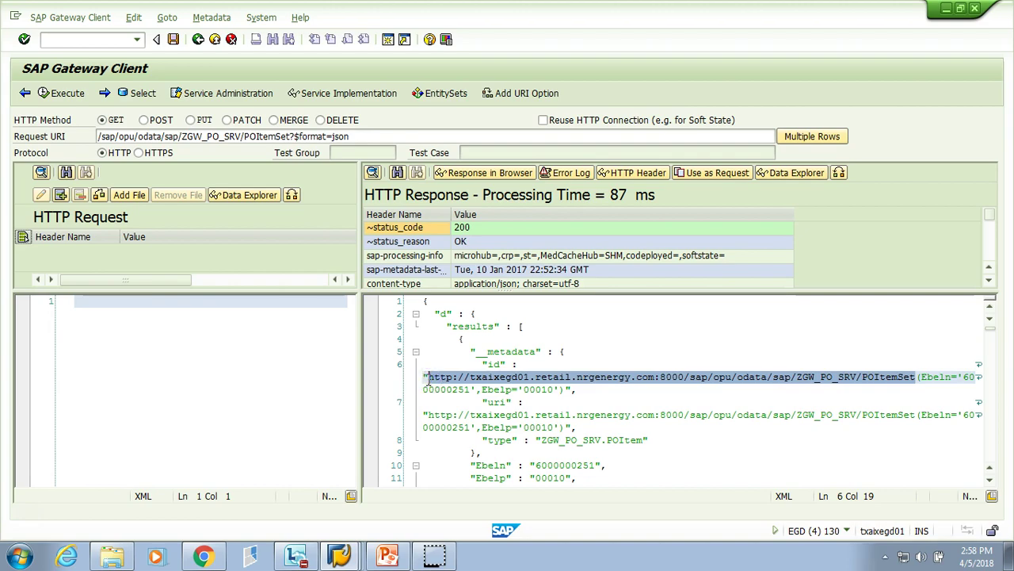
pyautogui.hotkey('alt', 'Tab')
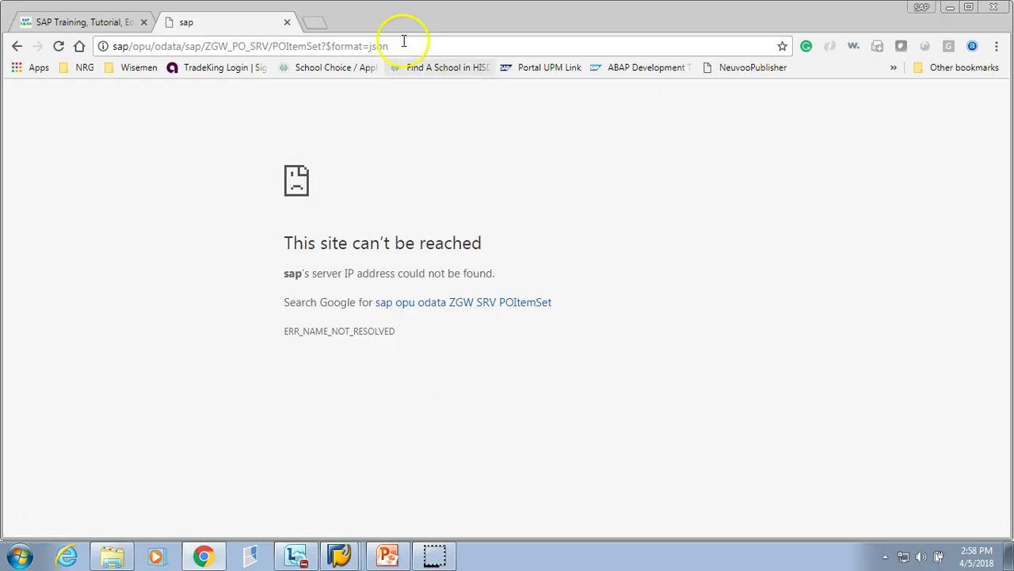
pyautogui.moveTo(393, 46); pyautogui.dragTo(131, 46)
pyautogui.hotkey('ctrl', 'v')
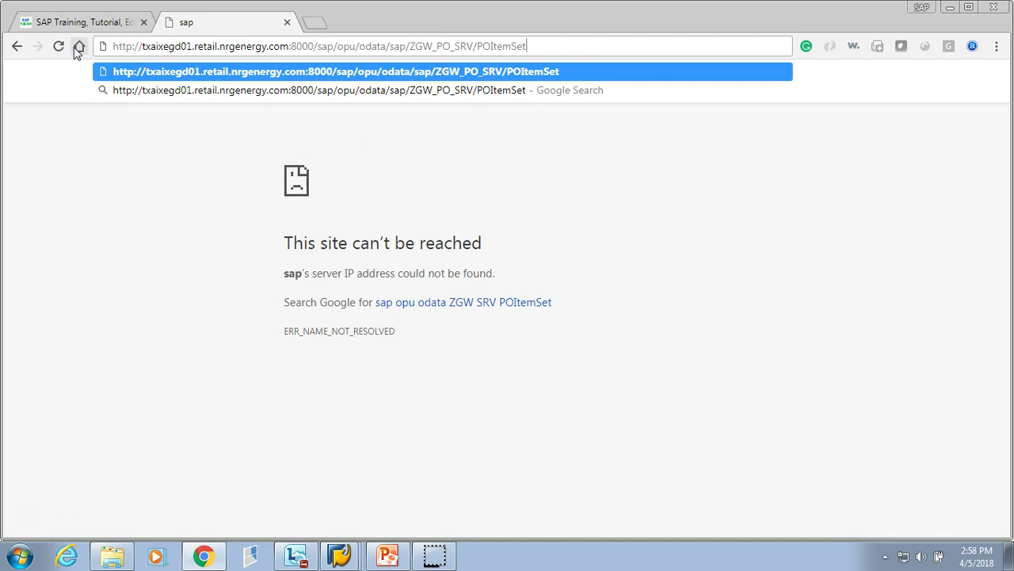
pyautogui.press('Return')
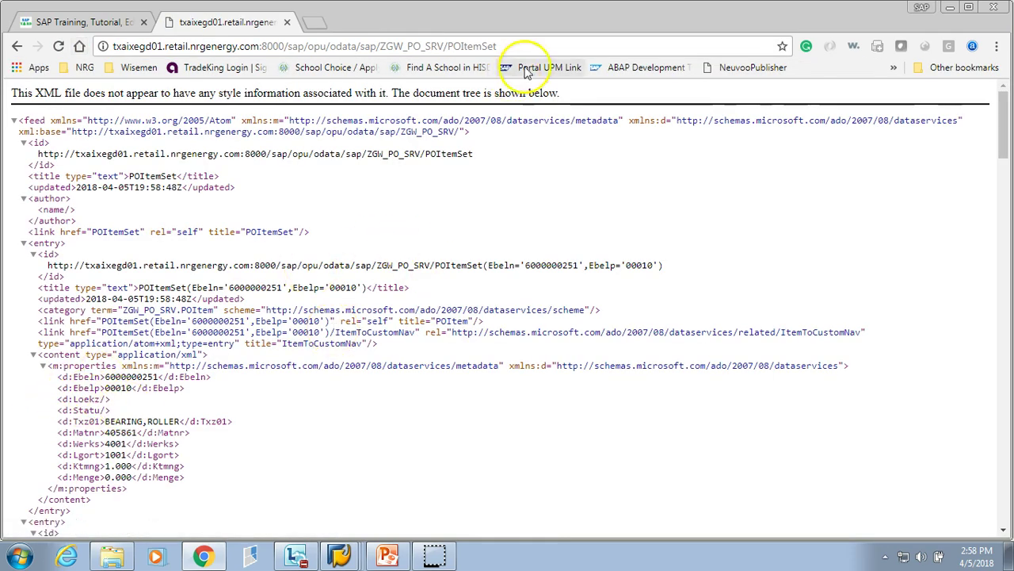
# Append ?$format=json to the POItemSet URL, load it and look through the returned JSON item entries
pyautogui.click(511, 44)
pyautogui.click(528, 44)
pyautogui.write('?')
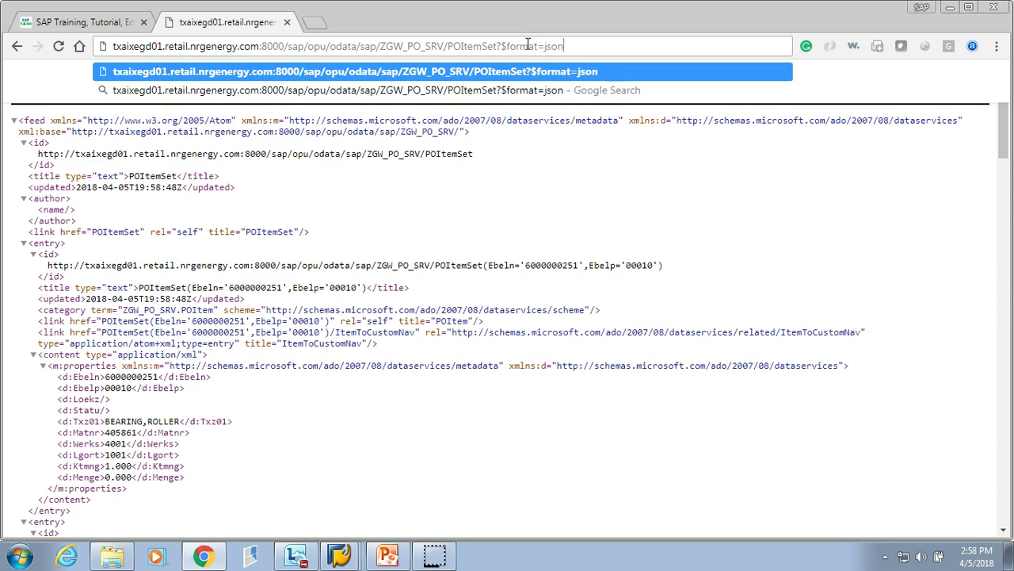
pyautogui.write('$format=json')
pyautogui.press('Return')
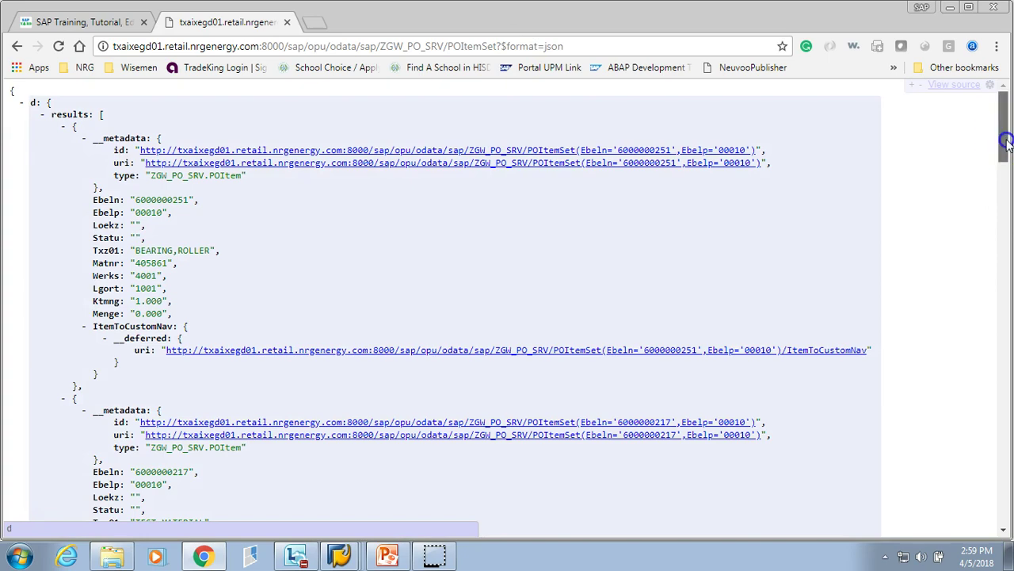
pyautogui.moveTo(1004, 147); pyautogui.dragTo(1005, 290)
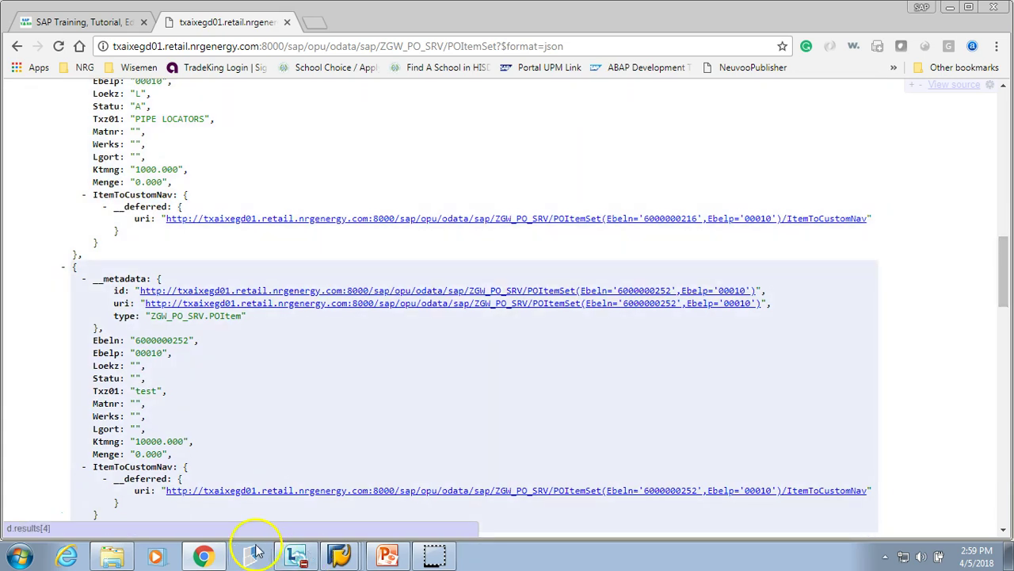